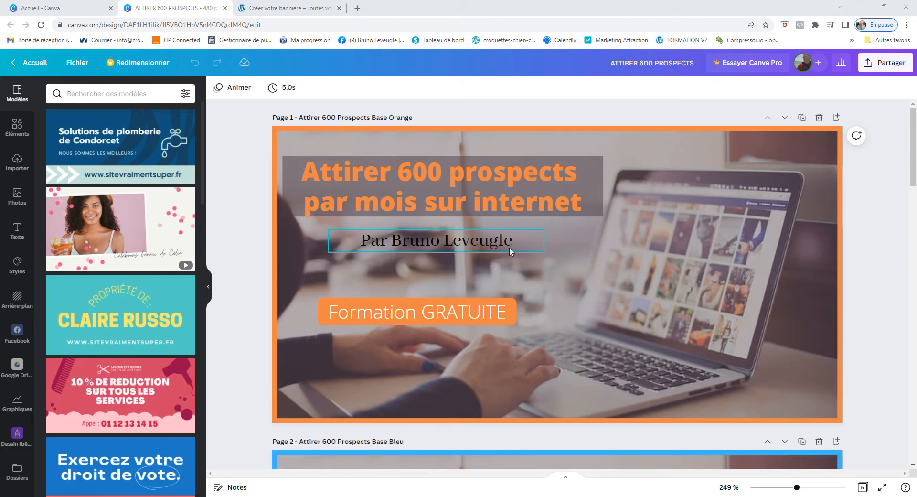
Scroll down and back up through the pages of the ATTIRER 600 PROSPECTS banner design
scroll(576, 254, "down", 3)
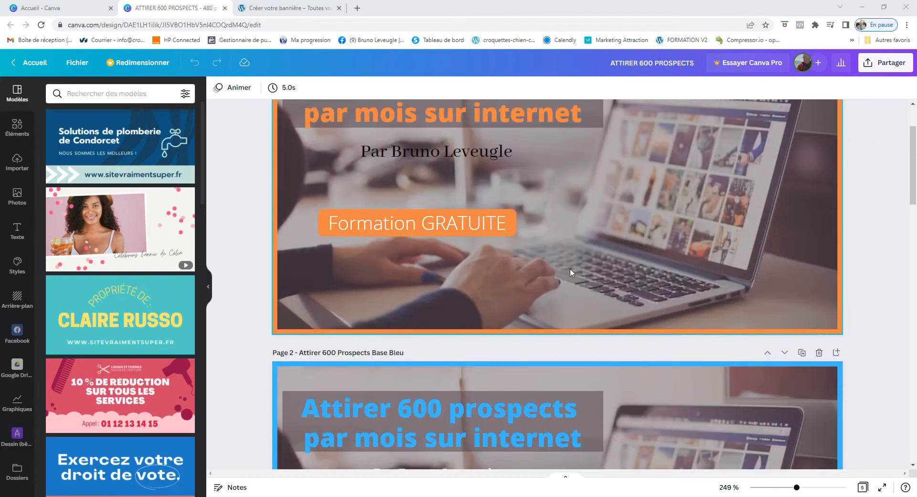
scroll(554, 291, "down", 9)
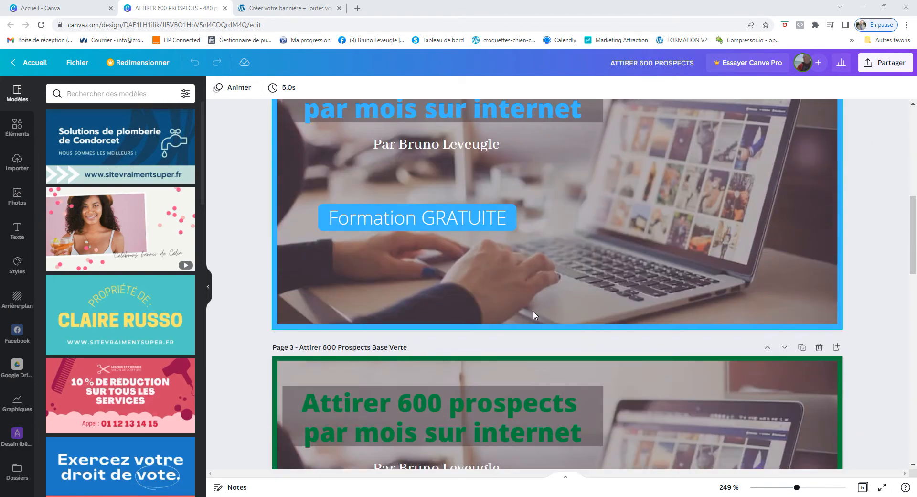
scroll(533, 310, "down", 20)
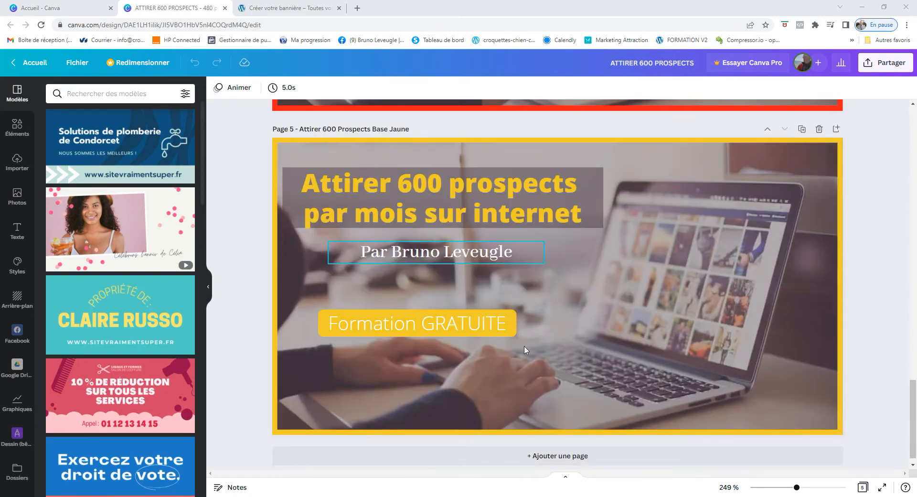
scroll(525, 350, "up", 13)
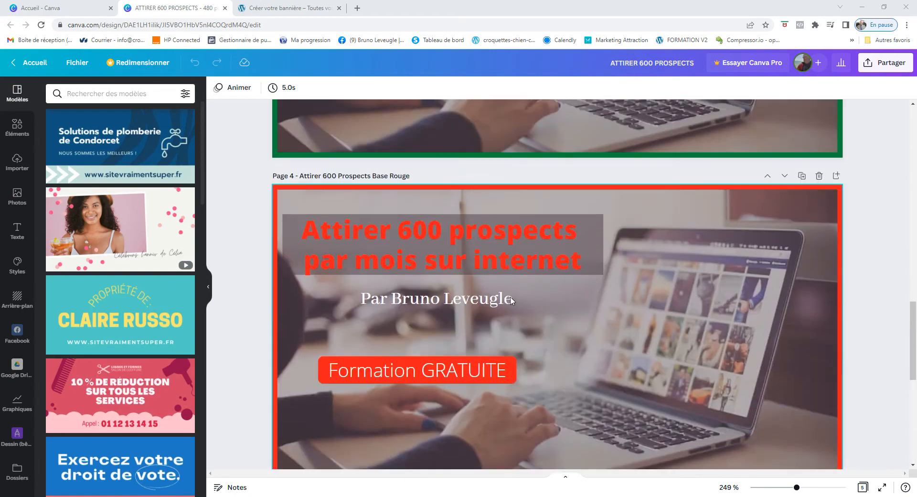
scroll(508, 237, "up", 20)
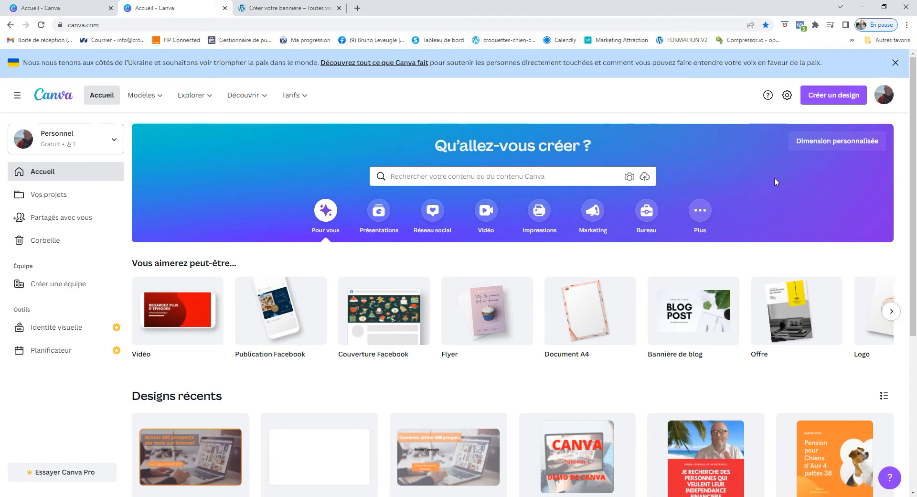
Create a new blank custom-size design of 480 × 250 px
left_click(823, 143)
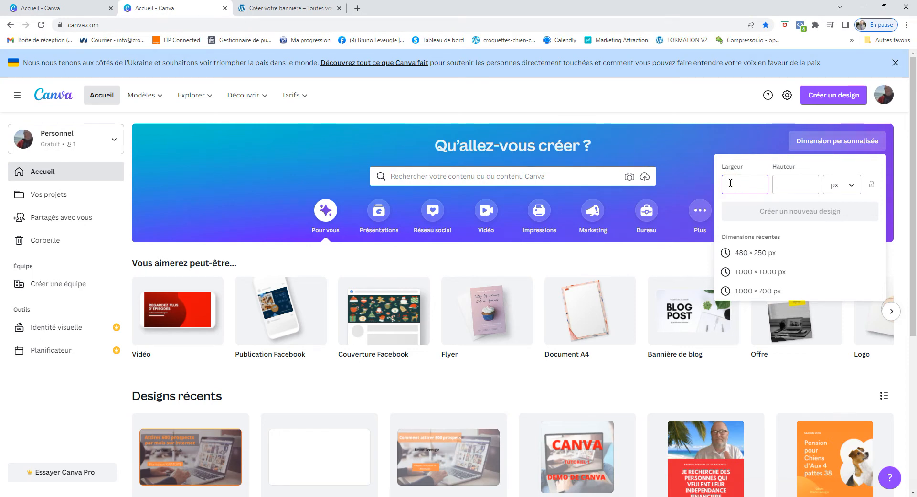
left_click(780, 184)
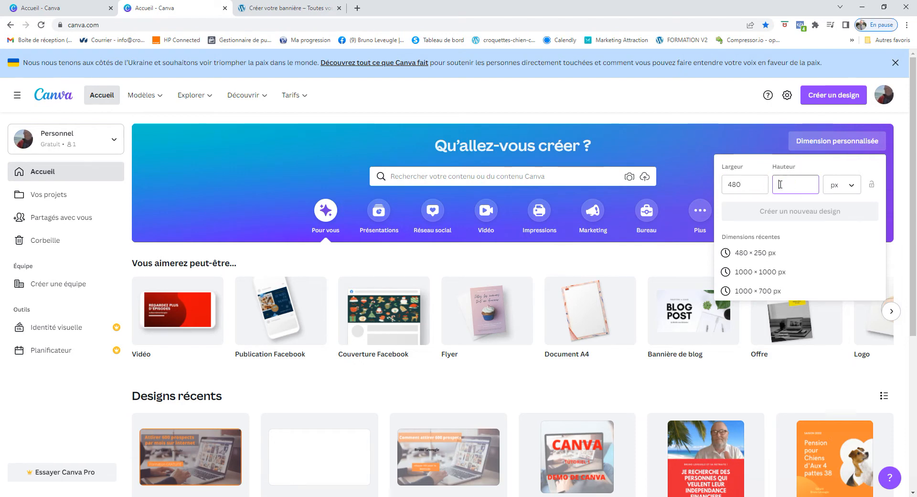
type("250")
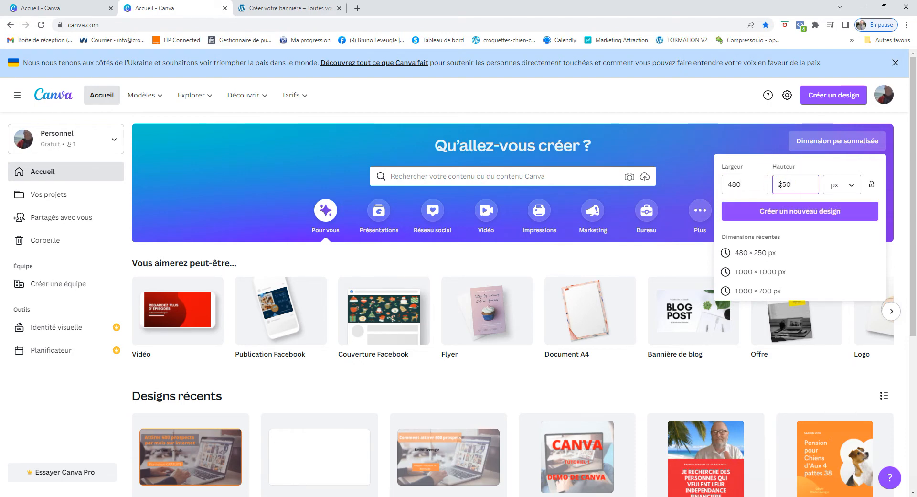
left_click(799, 215)
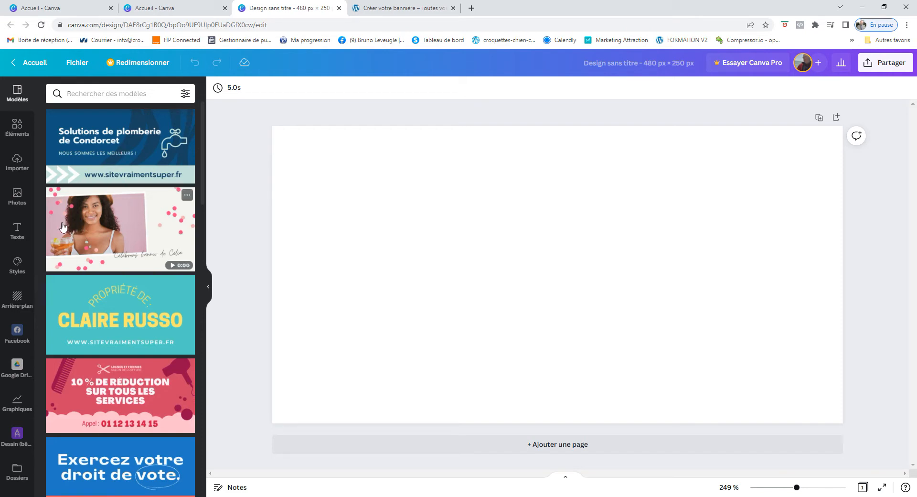
Browse the library of uploaded images to find a photo for the banner
left_click(22, 168)
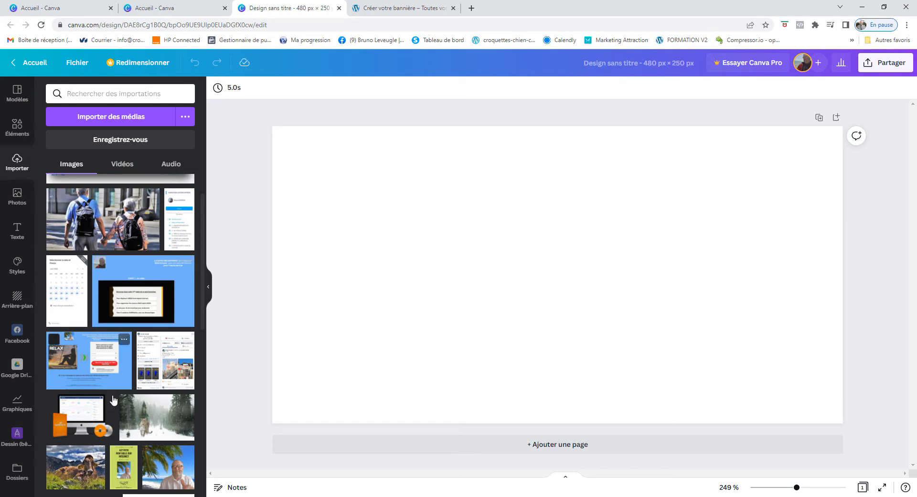
scroll(122, 339, "down", 3)
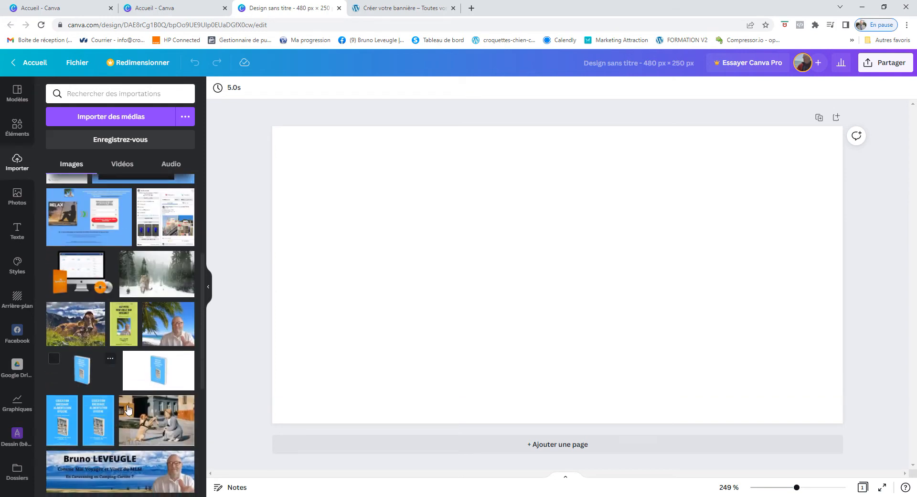
scroll(122, 391, "down", 2)
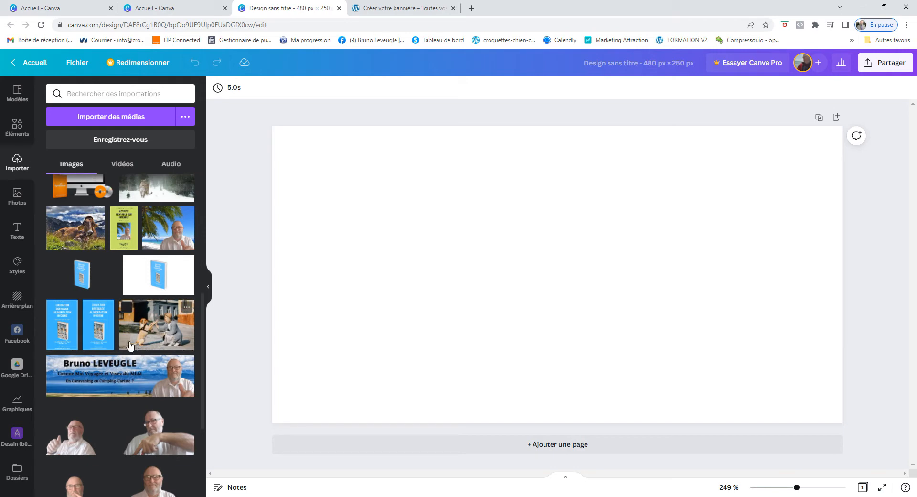
scroll(110, 334, "up", 4)
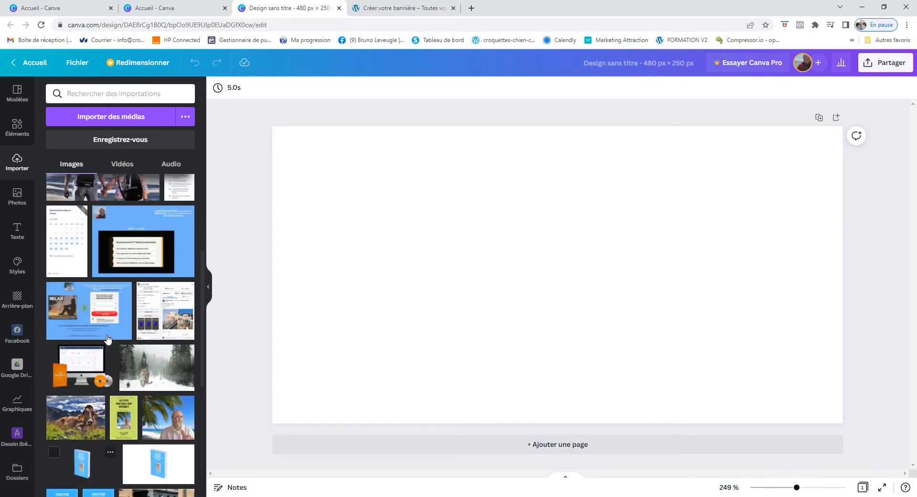
left_click(112, 122)
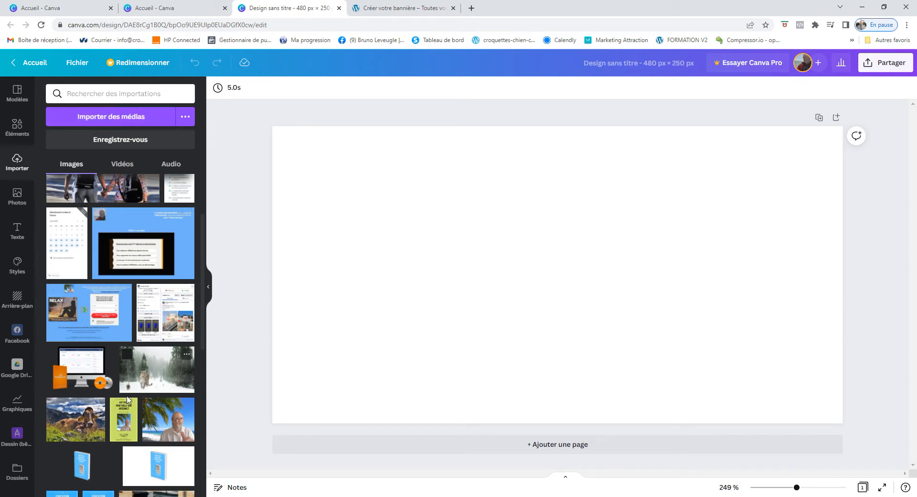
scroll(119, 405, "down", 4)
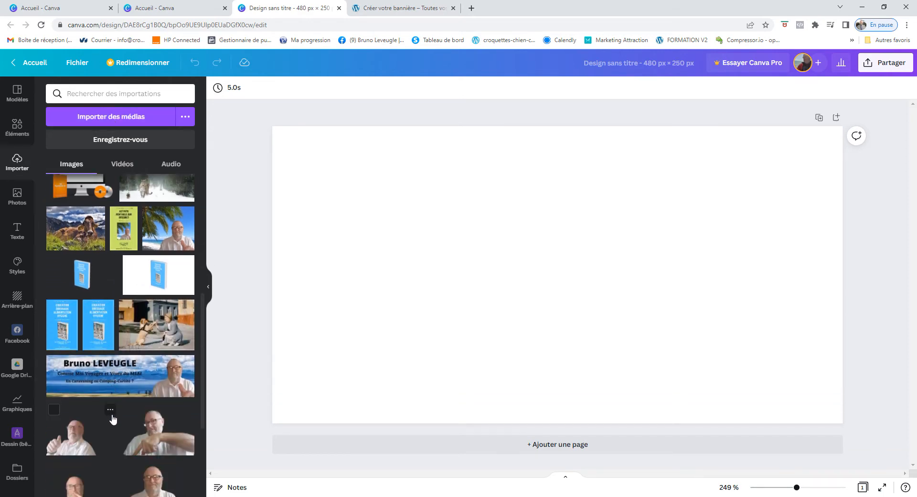
scroll(134, 391, "down", 4)
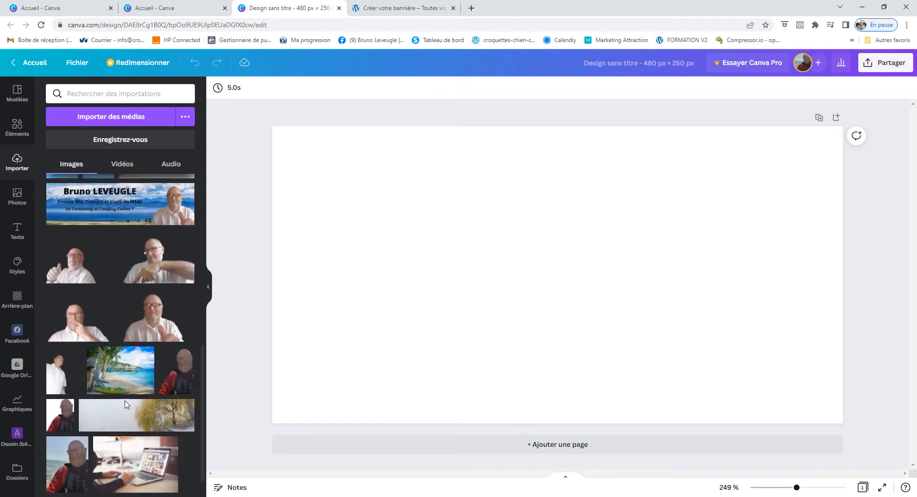
Place the laptop photo on the page and stretch it to all four page edges
left_click_drag(132, 458, 472, 306)
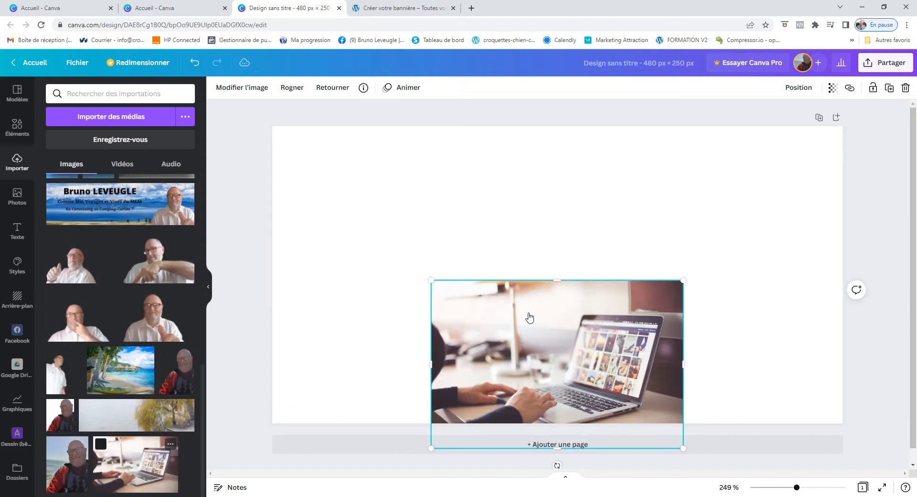
left_click_drag(541, 330, 524, 224)
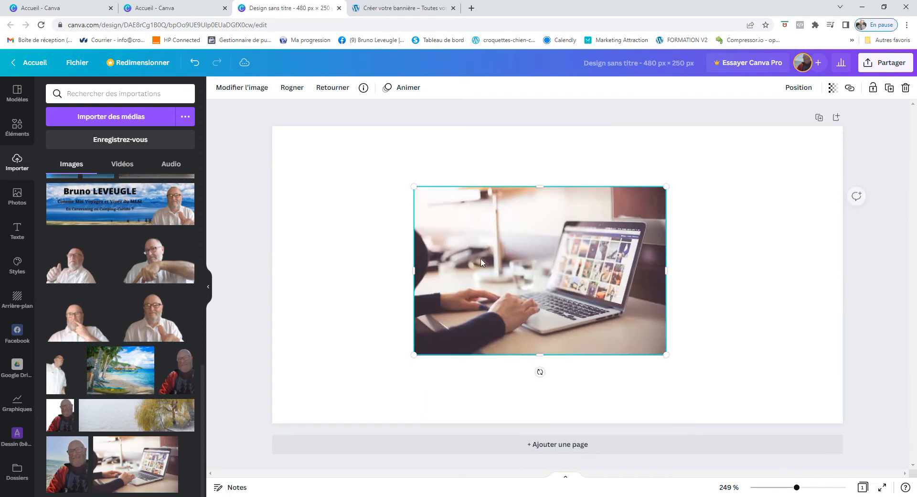
left_click_drag(411, 271, 272, 268)
left_click_drag(664, 272, 845, 280)
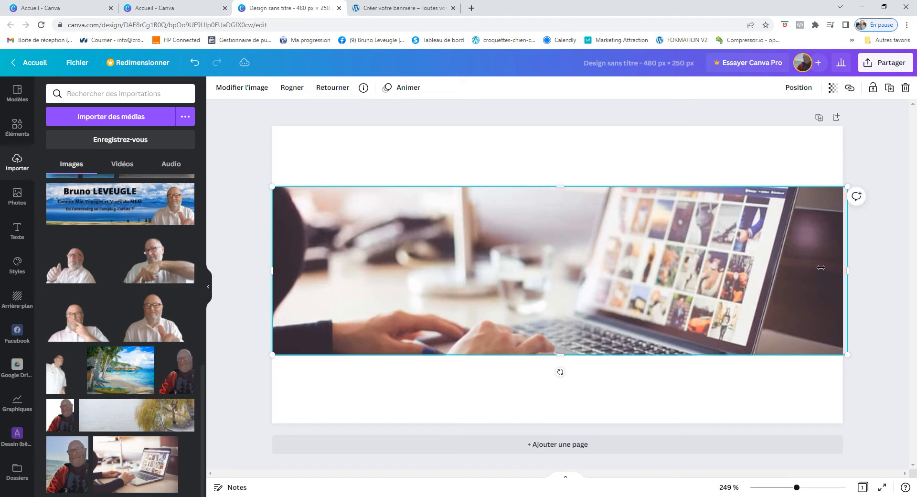
left_click_drag(563, 186, 561, 123)
left_click_drag(561, 356, 562, 423)
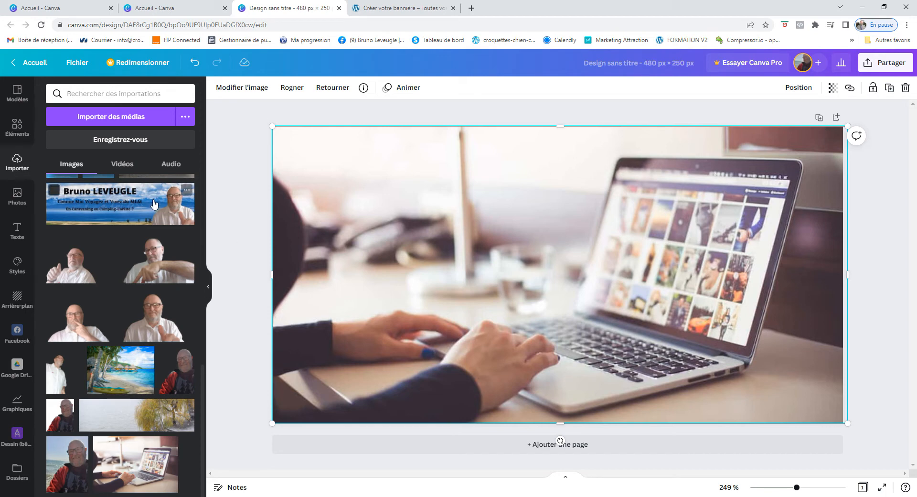
Add a square from Lignes et formes and stretch it to cover the whole banner
left_click(12, 133)
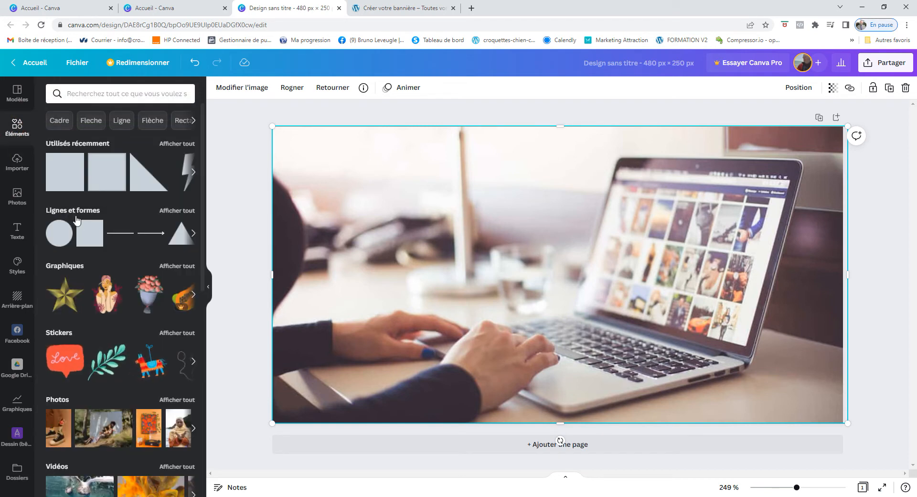
left_click(75, 213)
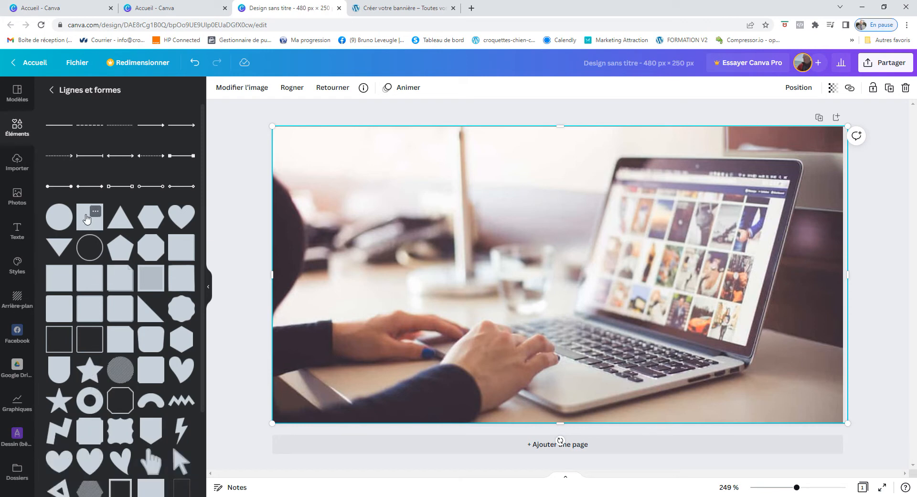
left_click_drag(88, 219, 455, 255)
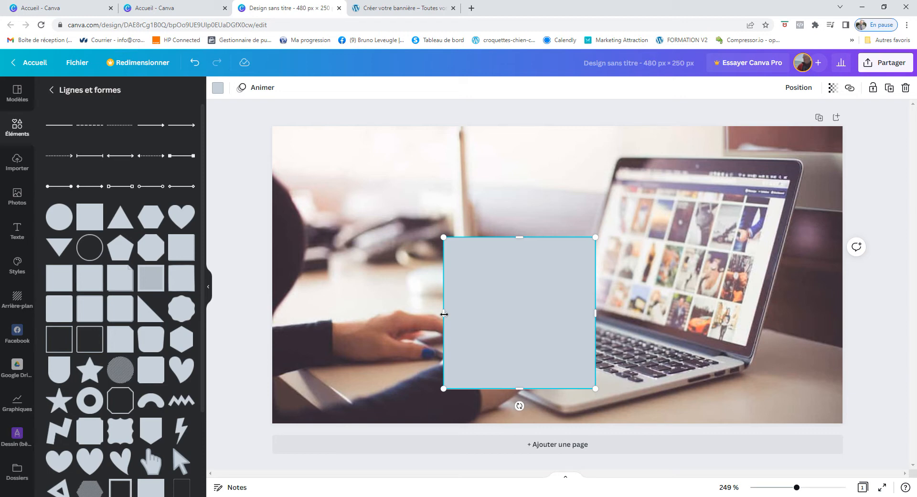
left_click_drag(443, 313, 272, 296)
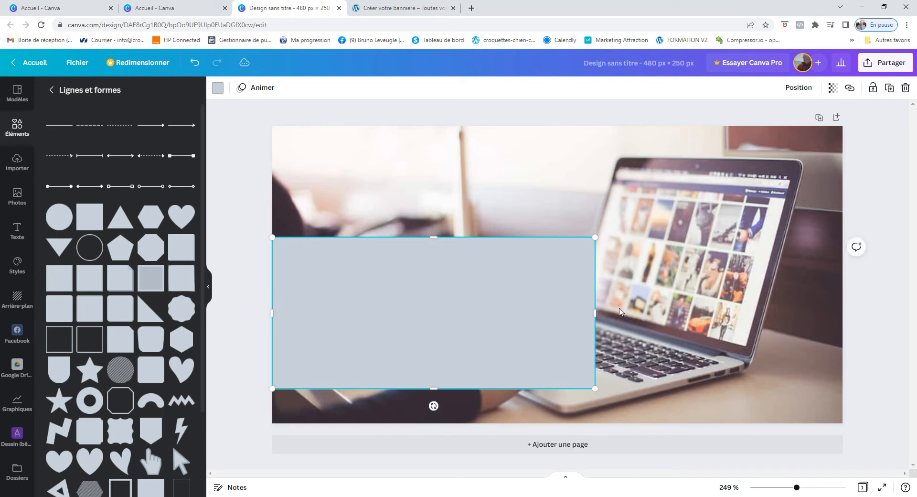
left_click_drag(595, 309, 843, 320)
left_click_drag(564, 239, 552, 127)
left_click_drag(555, 390, 562, 424)
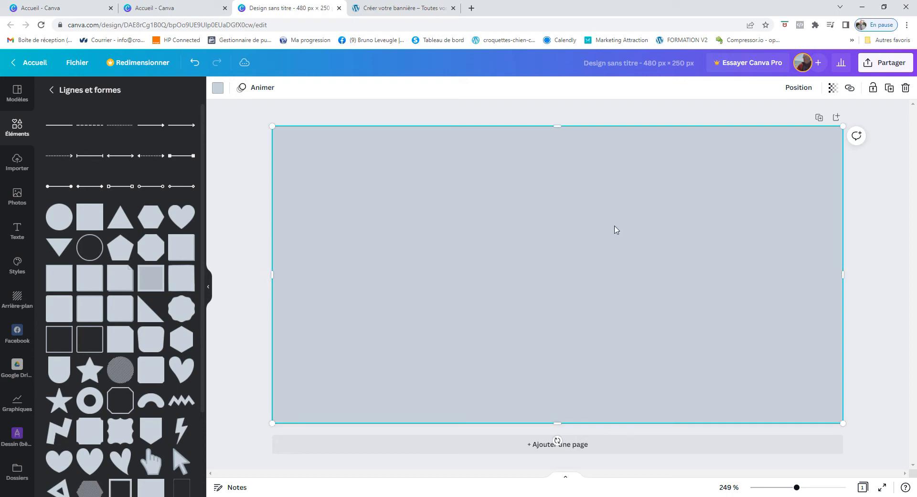
Set the grey overlay rectangle's transparency to 40 so the photo shows through
left_click(833, 90)
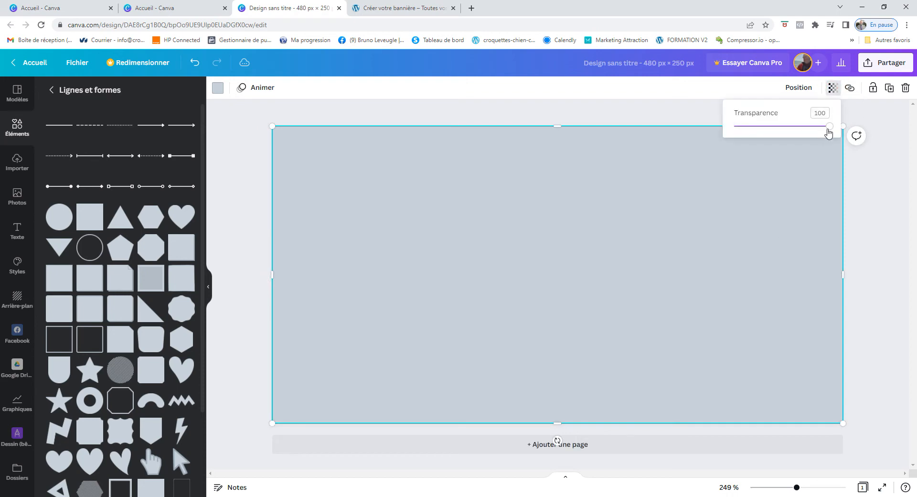
left_click(827, 128)
left_click_drag(826, 128, 773, 136)
left_click_drag(775, 134, 773, 134)
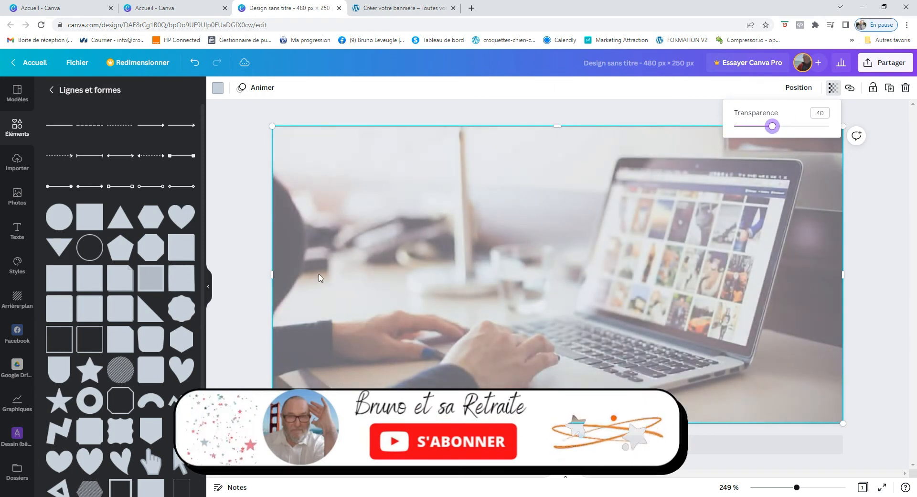
left_click(896, 210)
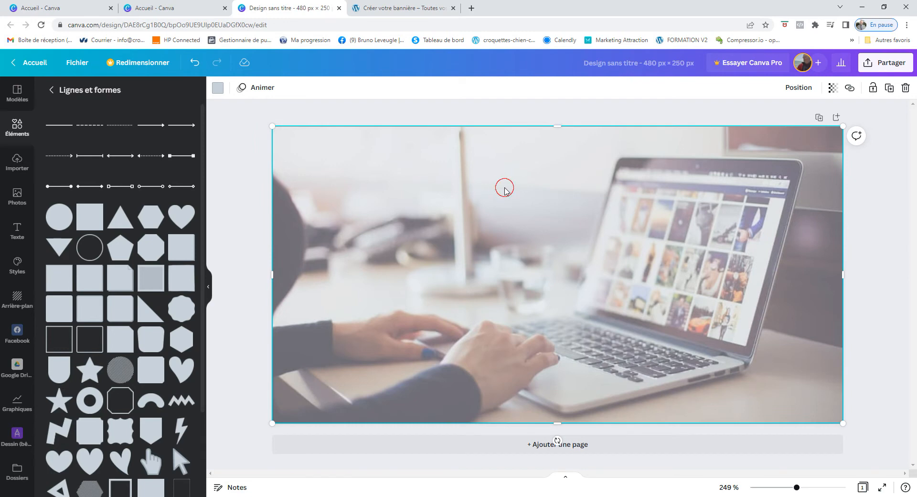
Add another square and resize it into a thin 281 × 50 bar near the top
left_click_drag(501, 216, 506, 191)
left_click_drag(90, 219, 369, 195)
left_click_drag(510, 260, 651, 259)
left_click_drag(358, 258, 315, 260)
left_click_drag(481, 334, 454, 184)
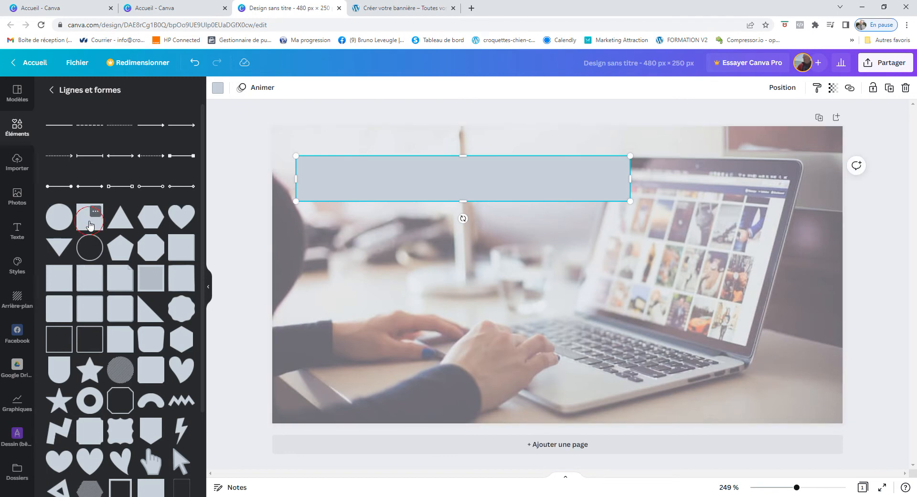
Add a short rectangle at the lower left and fill it orange #FF914D
left_click_drag(90, 225, 368, 277)
left_click_drag(433, 260, 374, 368)
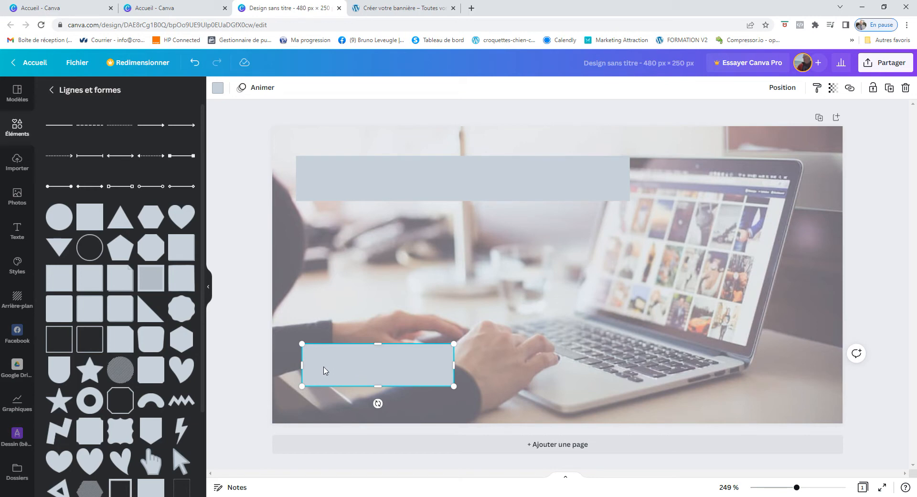
left_click(217, 88)
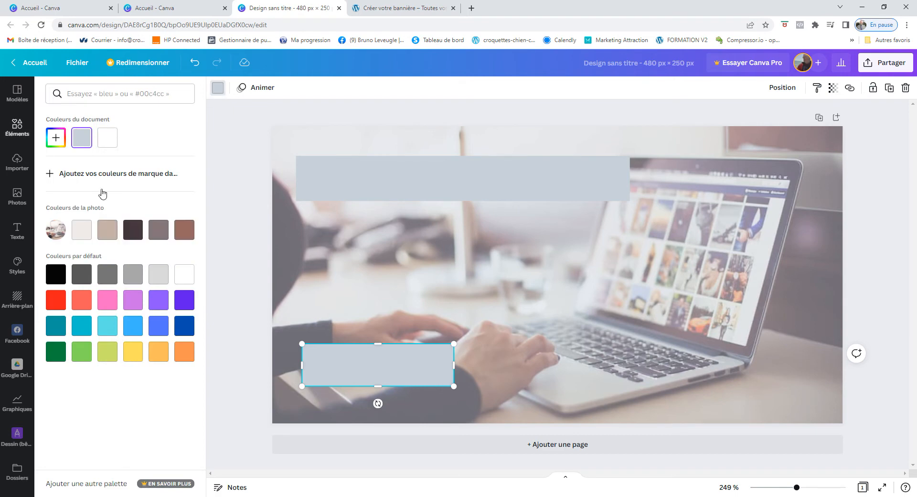
left_click(184, 357)
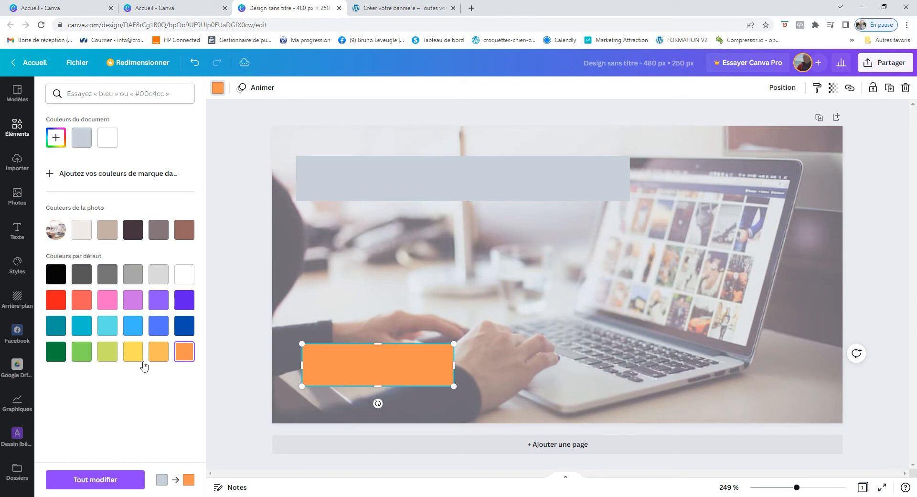
left_click(50, 143)
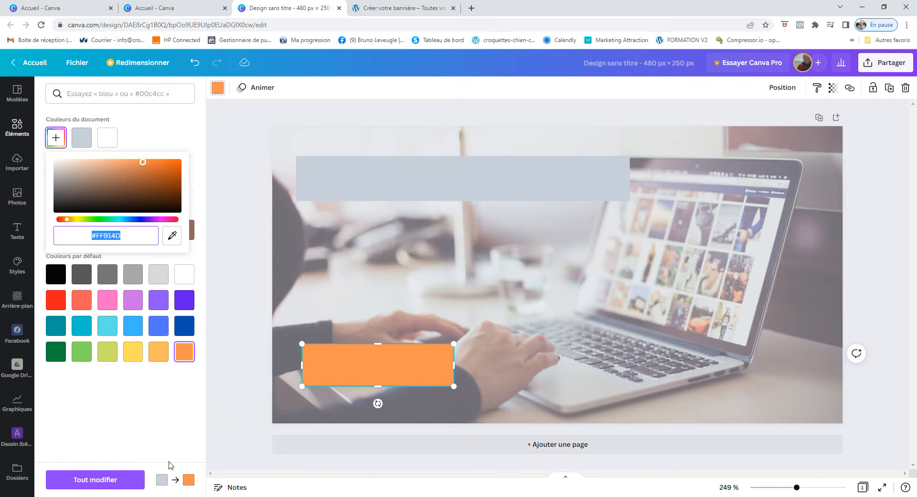
left_click(180, 404)
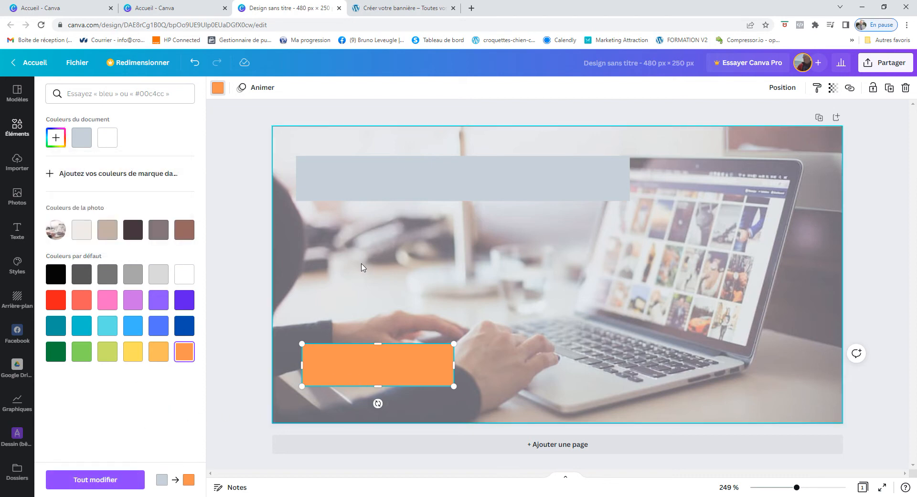
Make the top box about 50 transparent over the photo, then show the text presets
left_click(233, 292)
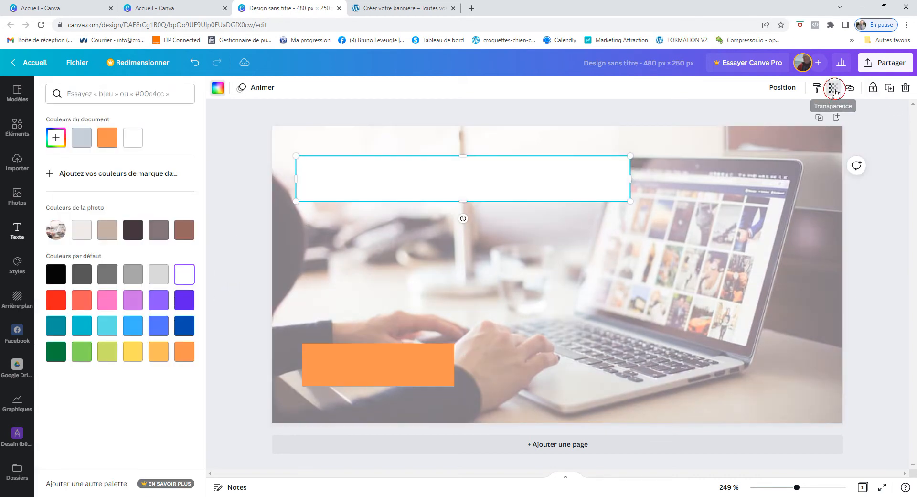
left_click(831, 93)
left_click_drag(830, 130, 783, 134)
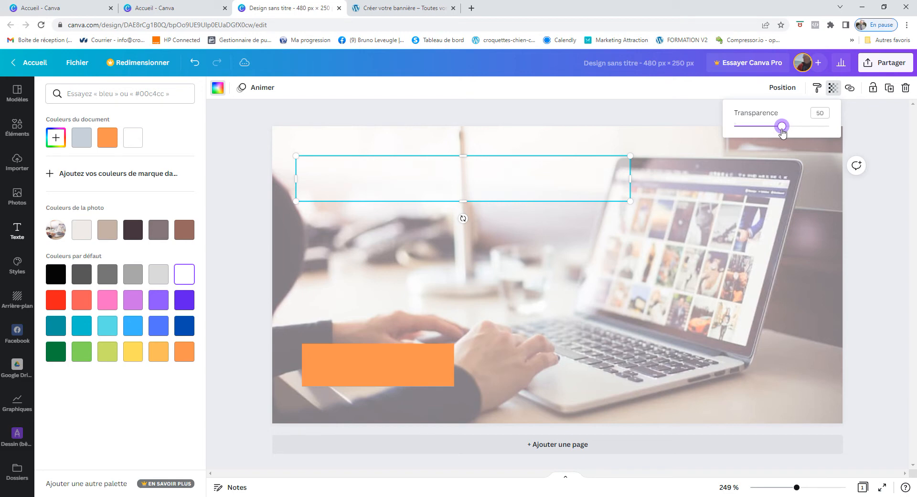
left_click(803, 262)
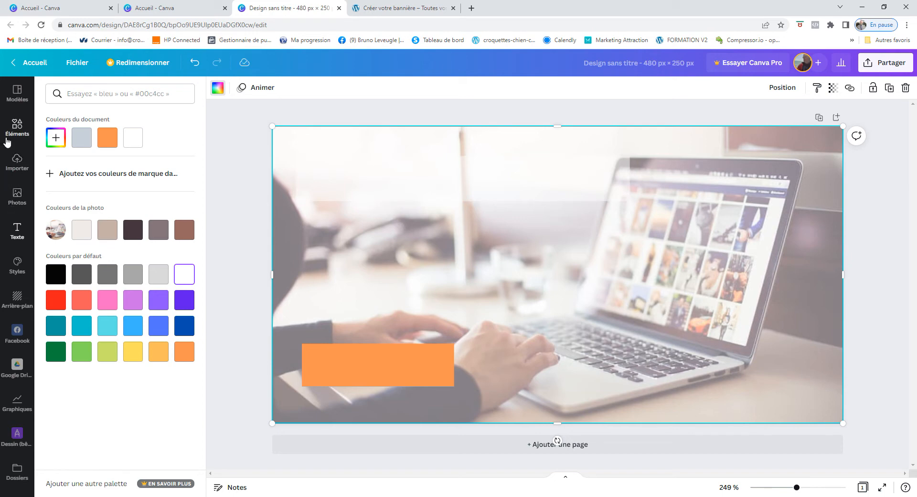
left_click(17, 231)
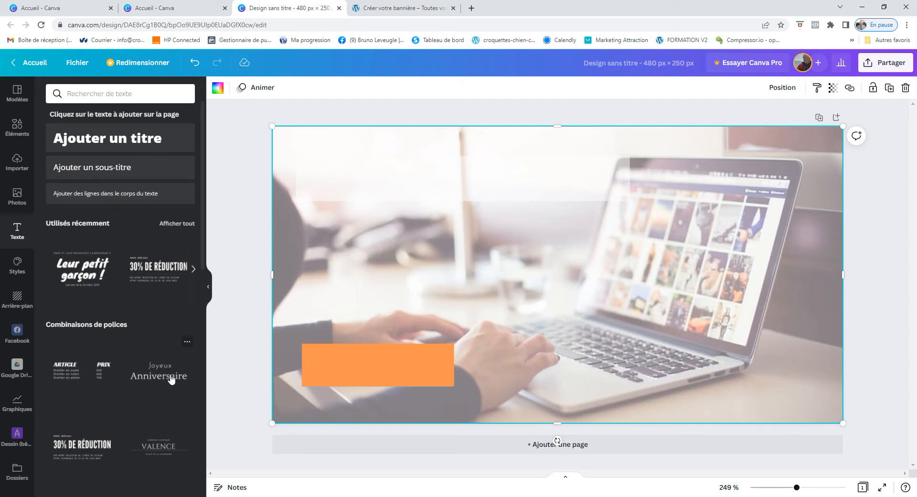
Add the title 'ATTIRER 600 PROSPECTS PAR MOIS SUR INTERNET' near the top at font size 14
left_click_drag(120, 142, 407, 186)
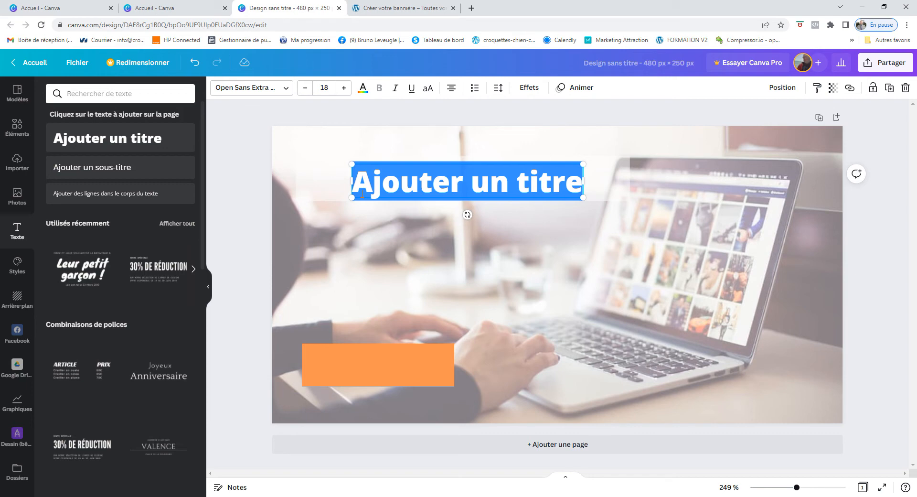
type("ATTIRER 600 PROSPECTS PAR MOIS ")
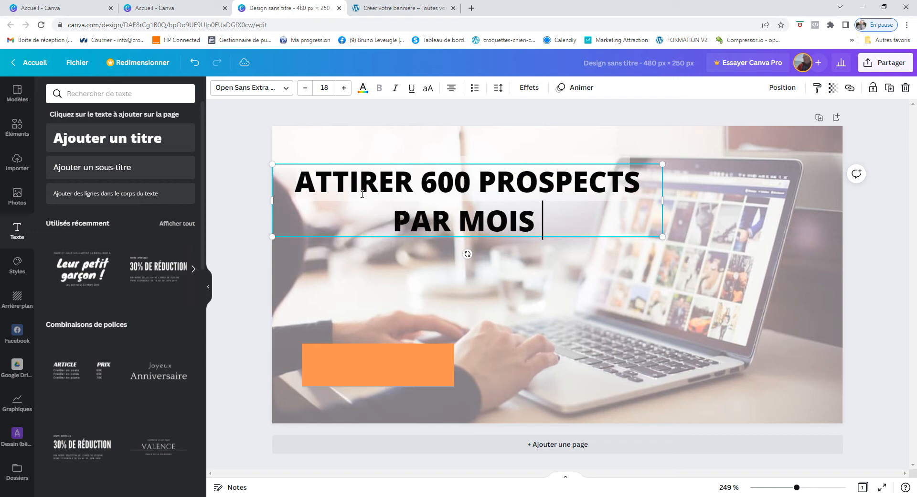
type("S")
type("UR")
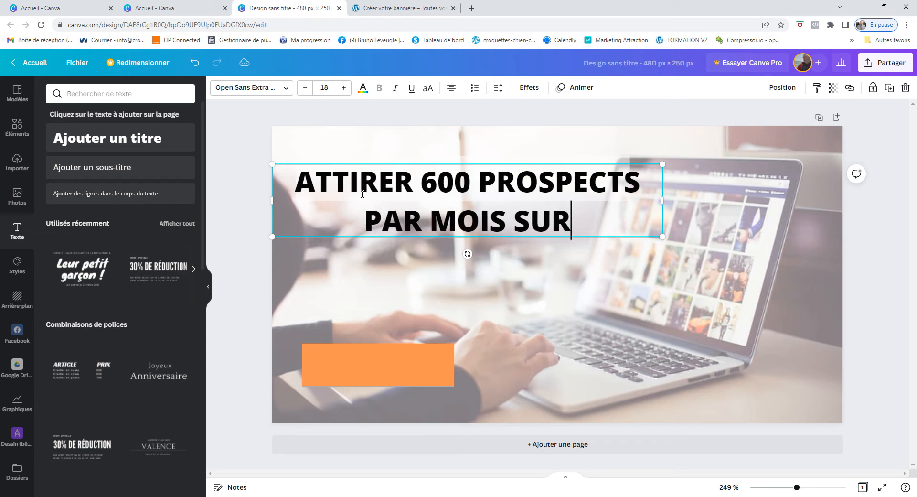
type(" INTERNET")
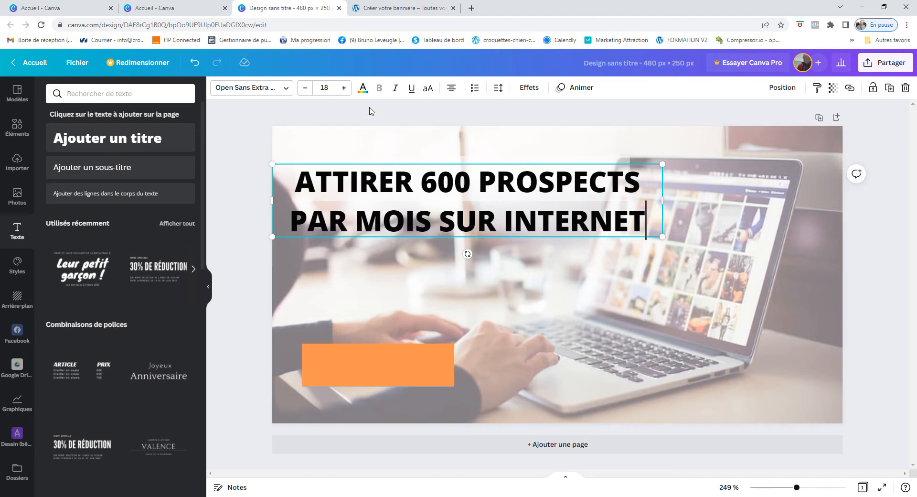
left_click(304, 88)
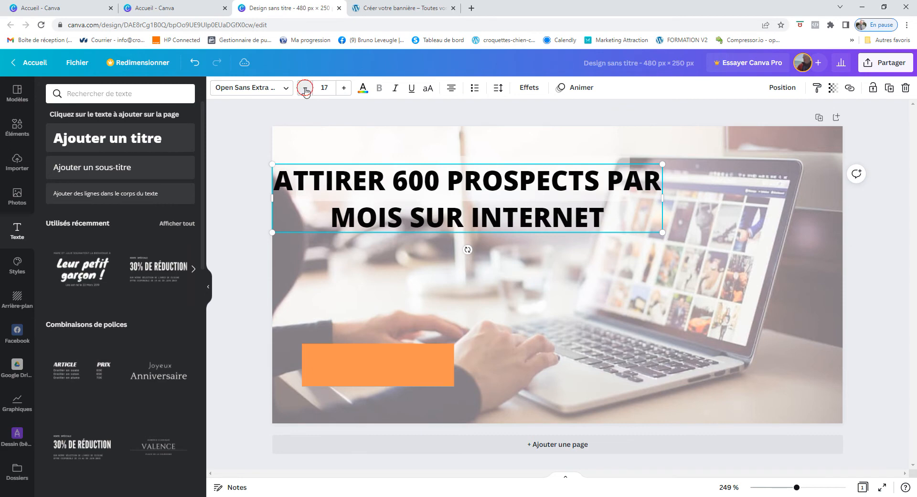
left_click(305, 88)
left_click(304, 88)
left_click(305, 88)
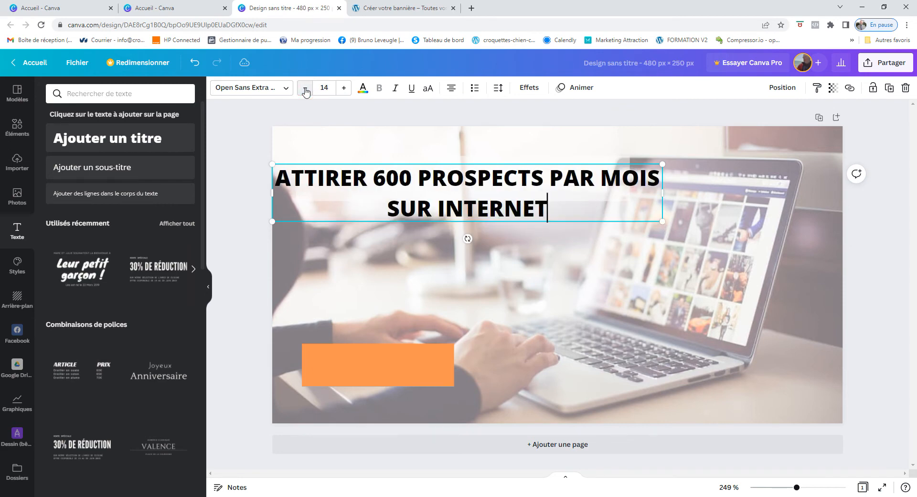
left_click(552, 178)
Break the title onto a second line before PAR and make the translucent top panel taller
key("Return")
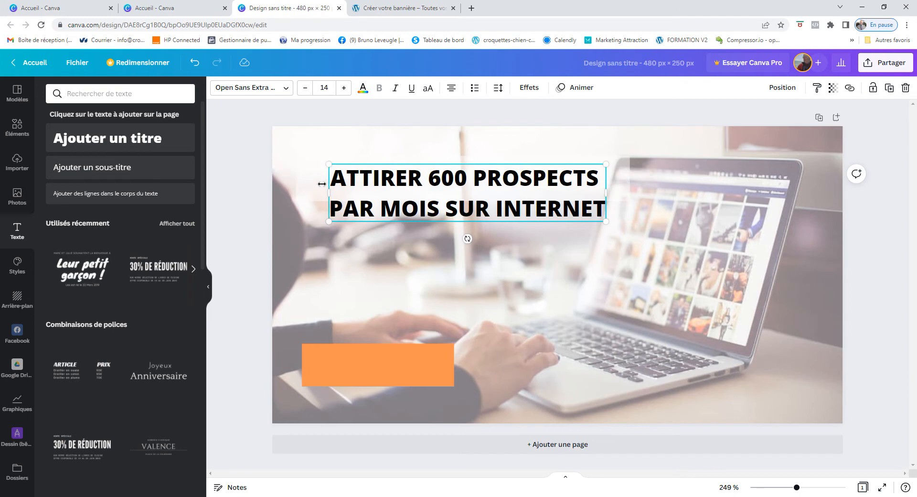
left_click_drag(440, 177, 440, 245)
left_click(422, 178)
left_click_drag(468, 163, 454, 235)
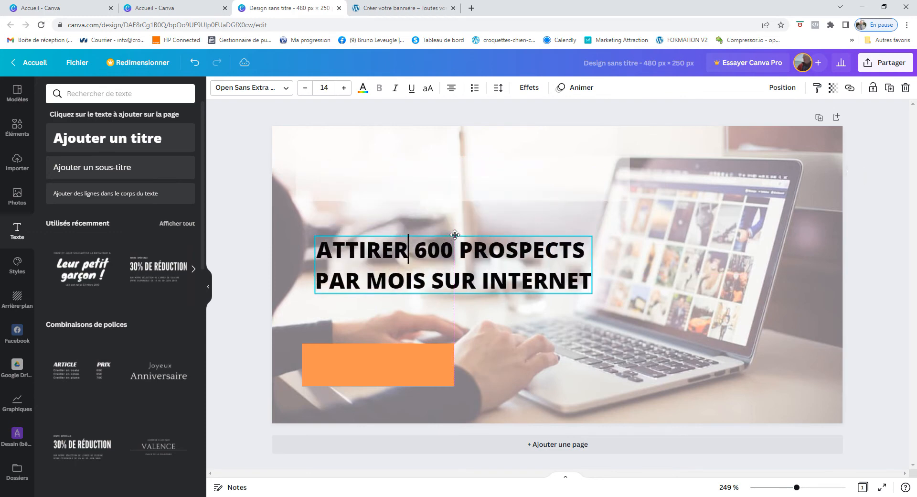
left_click(471, 170)
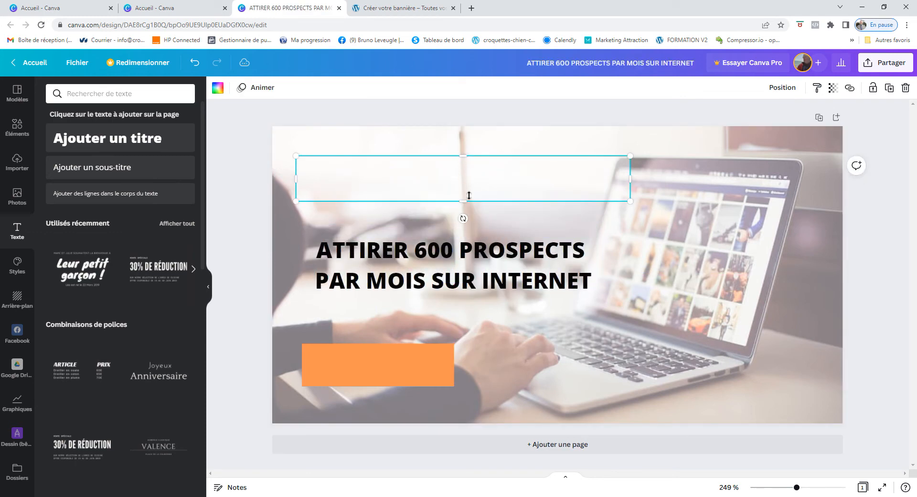
mouse_move(462, 203)
left_mouse_down()
mouse_move(451, 250)
mouse_move(459, 189)
left_mouse_up()
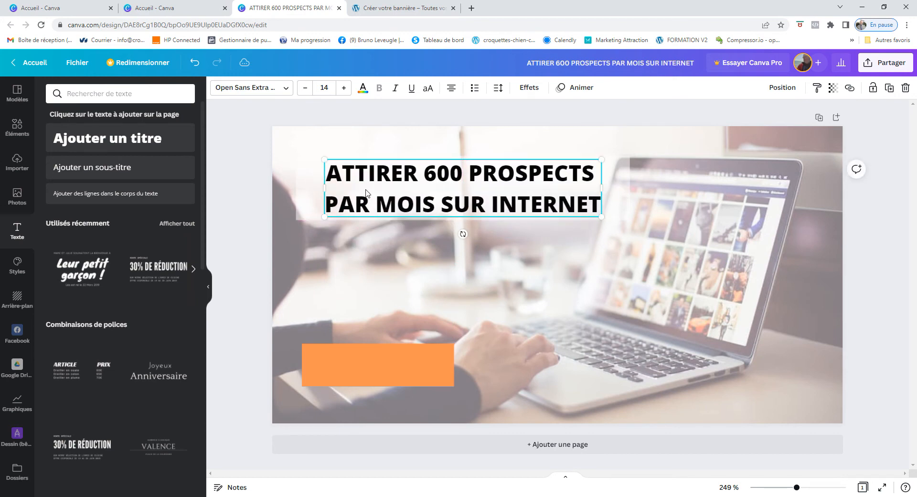
Narrow the title and frame it inside the translucent panel, then add a subtitle placeholder
left_click(296, 194)
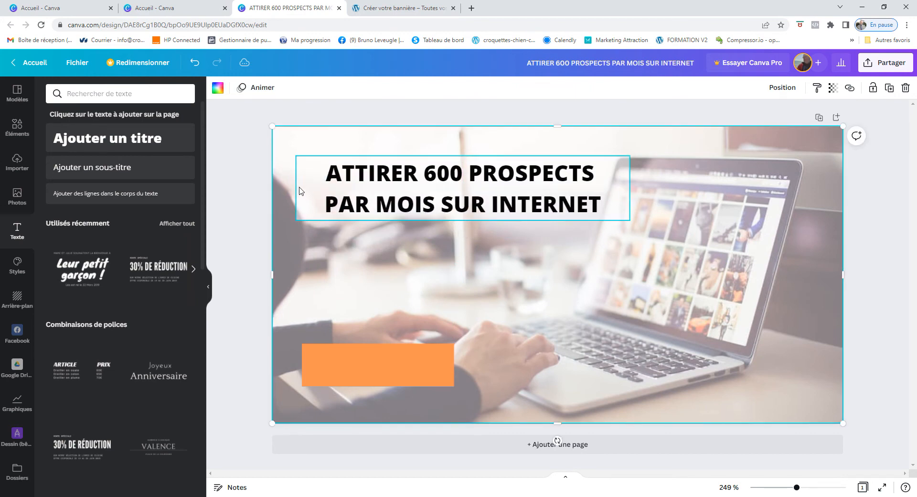
left_click(300, 189)
left_click_drag(297, 187, 319, 187)
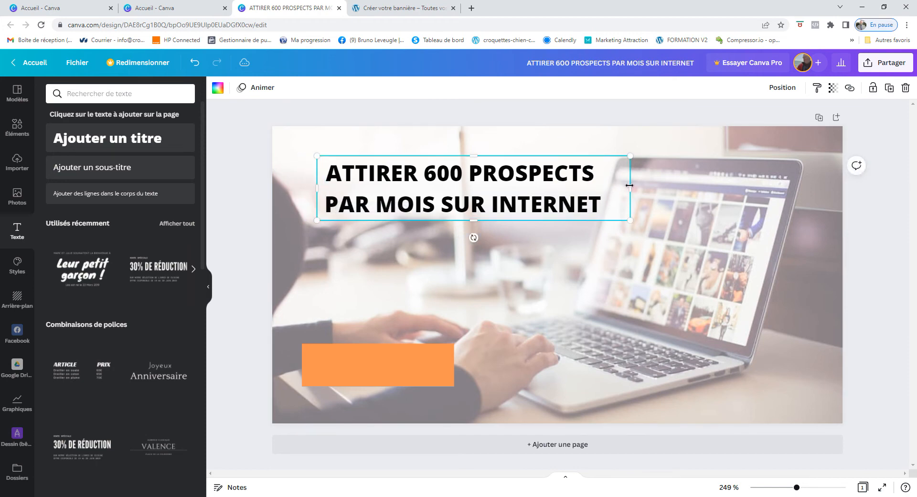
left_click_drag(631, 190, 610, 194)
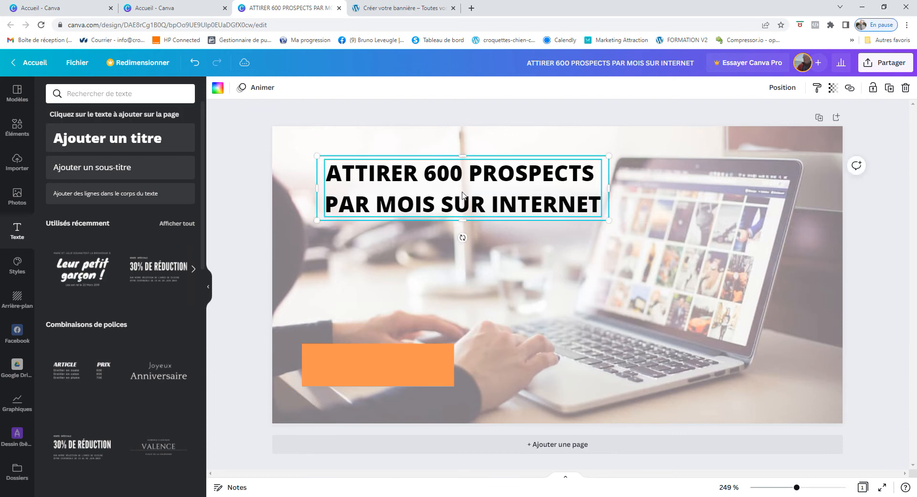
left_click_drag(462, 168, 460, 154)
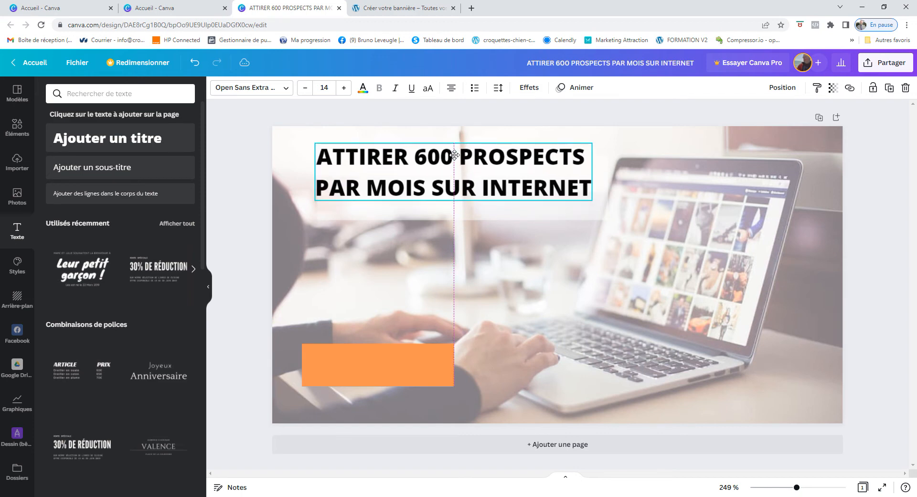
left_click(474, 213)
left_click_drag(474, 213, 469, 195)
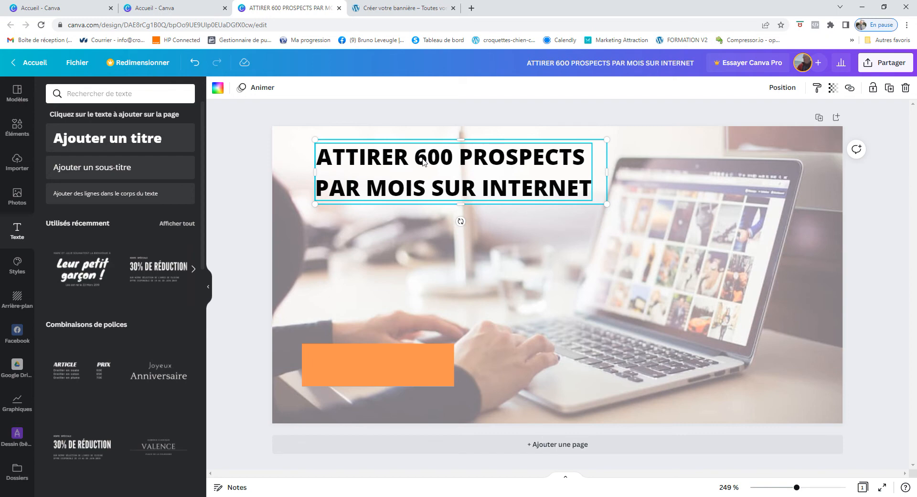
left_click_drag(607, 172, 598, 171)
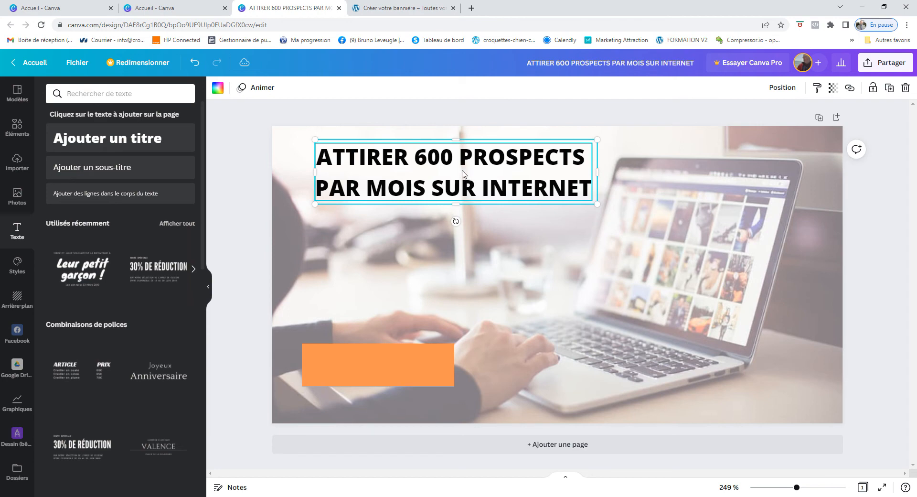
left_click(424, 173)
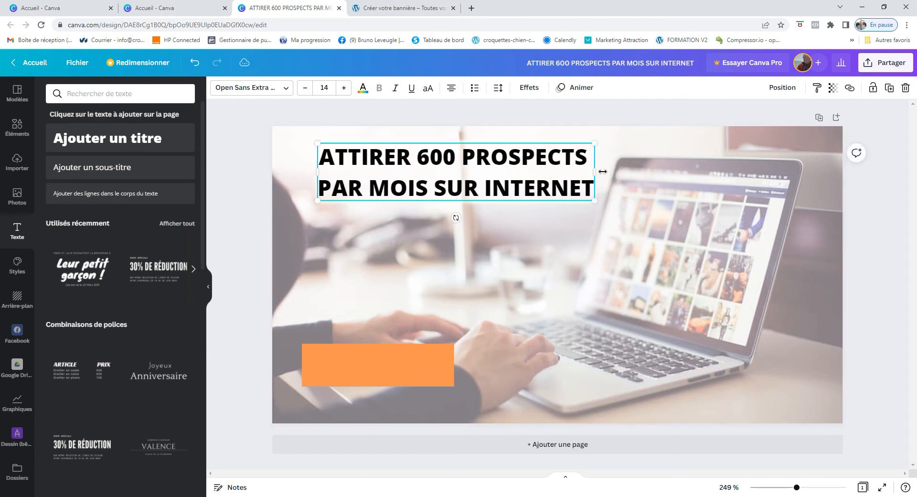
left_click(86, 172)
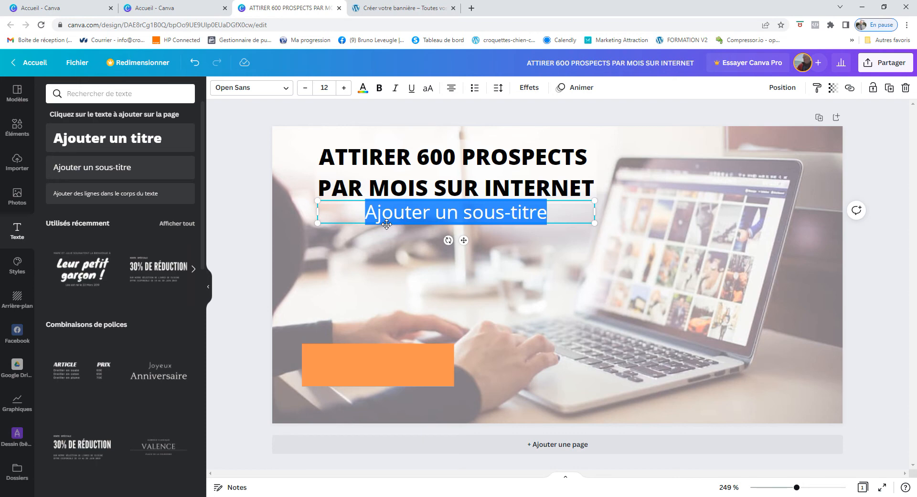
Complete the subtitle as 'Avec' followed by the author's full name, correcting the typo
type("Avec ")
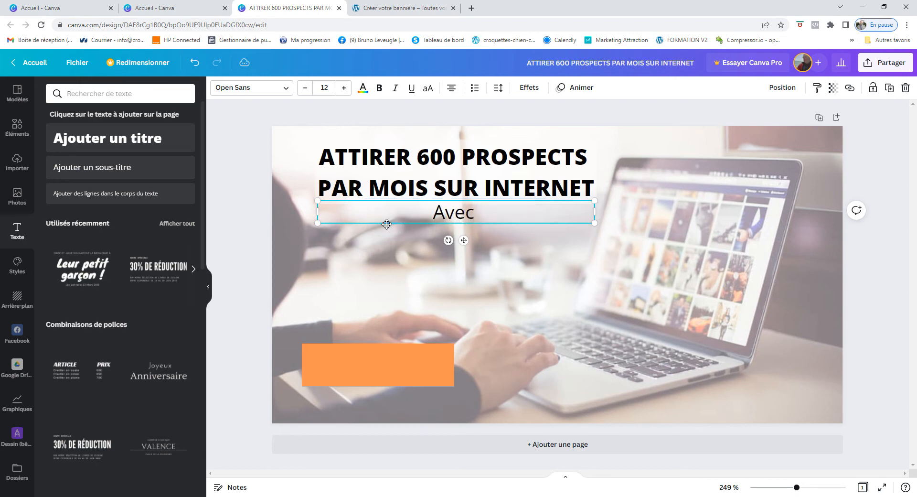
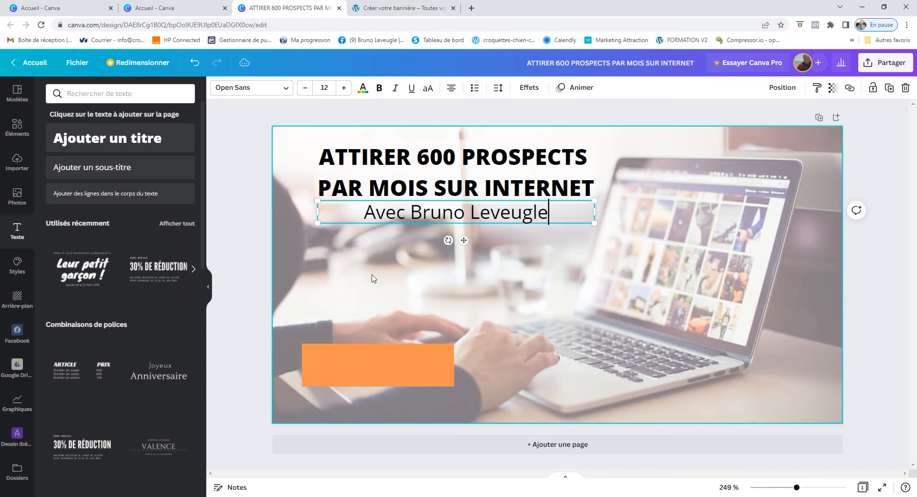
left_click(457, 301)
Add a body text box reading 'Formation GRATUITE' and place it over the orange rectangle
left_click(376, 367)
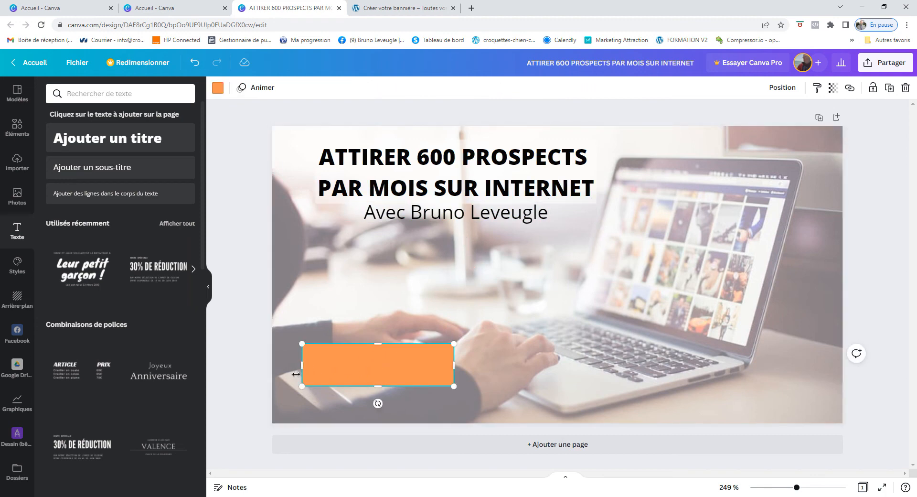
left_click_drag(114, 197, 399, 363)
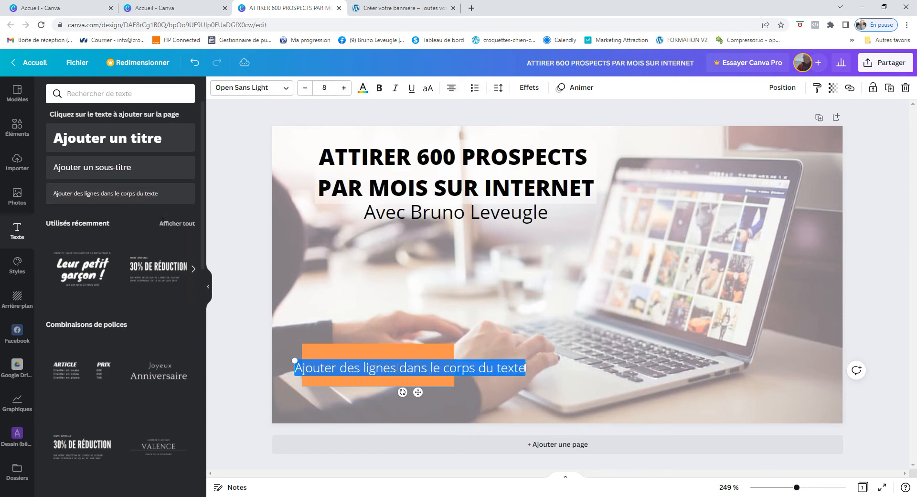
key("BackSpace")
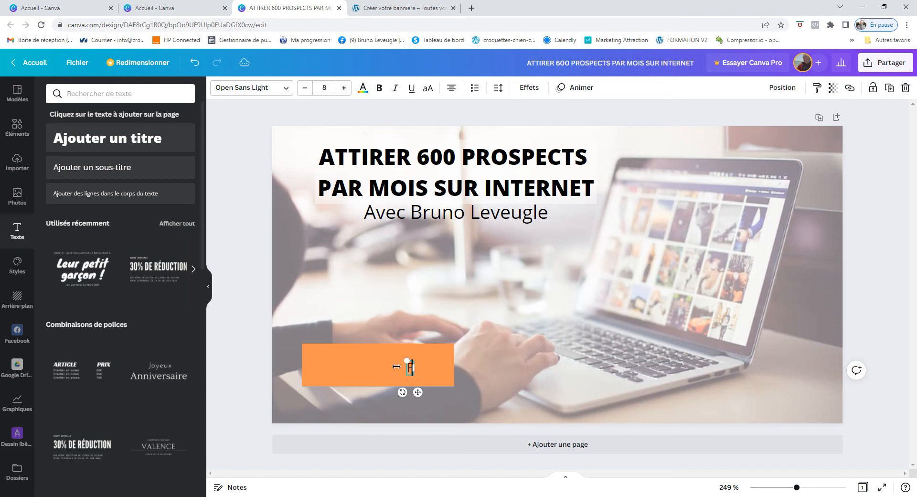
type("Formation GRATUITE")
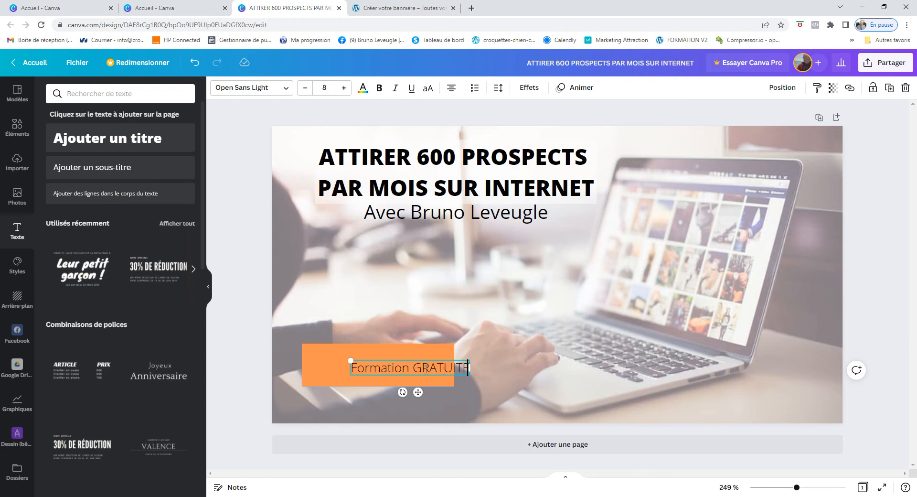
left_click_drag(420, 392, 388, 389)
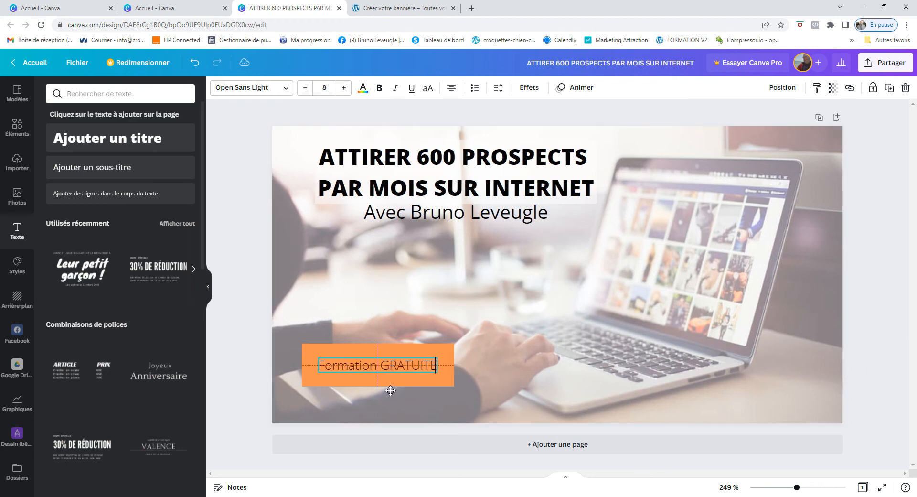
left_click(409, 384)
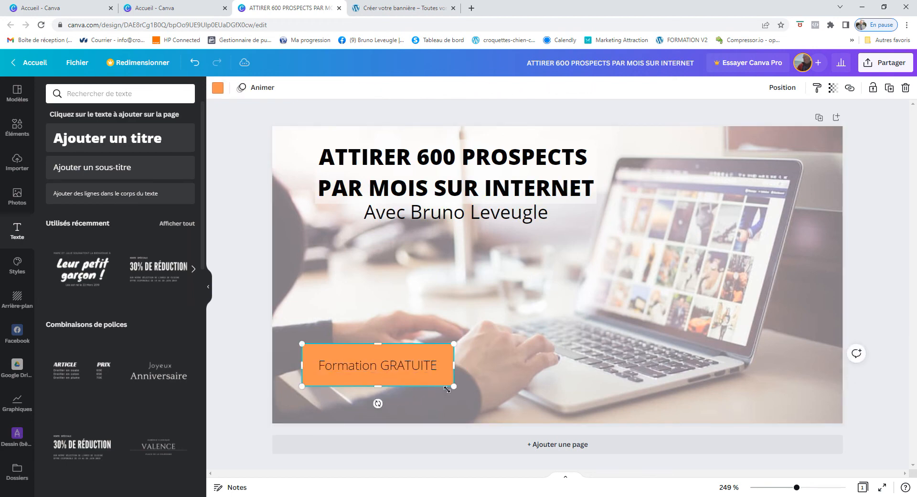
Widen the label's text box and slim the orange rectangle's top and bottom edges
left_click(418, 368)
left_click_drag(437, 364, 450, 364)
left_click_drag(317, 365, 306, 365)
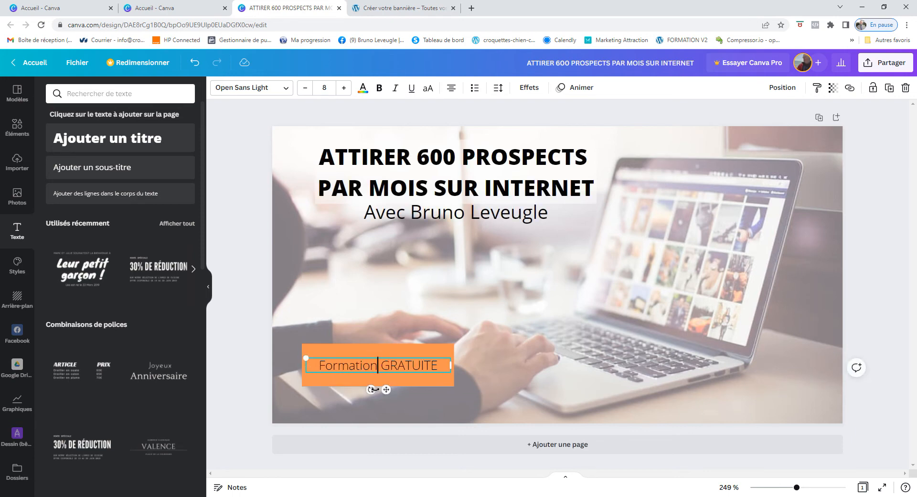
left_click(381, 381)
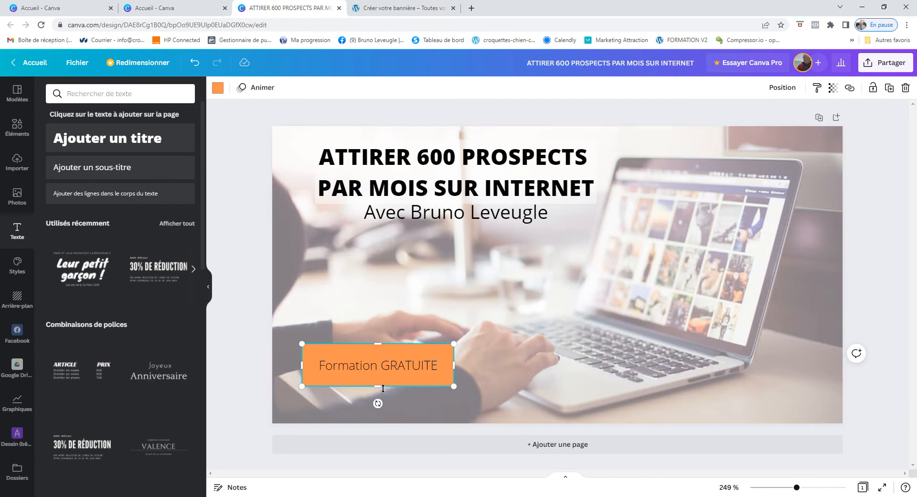
left_click_drag(379, 385, 378, 380)
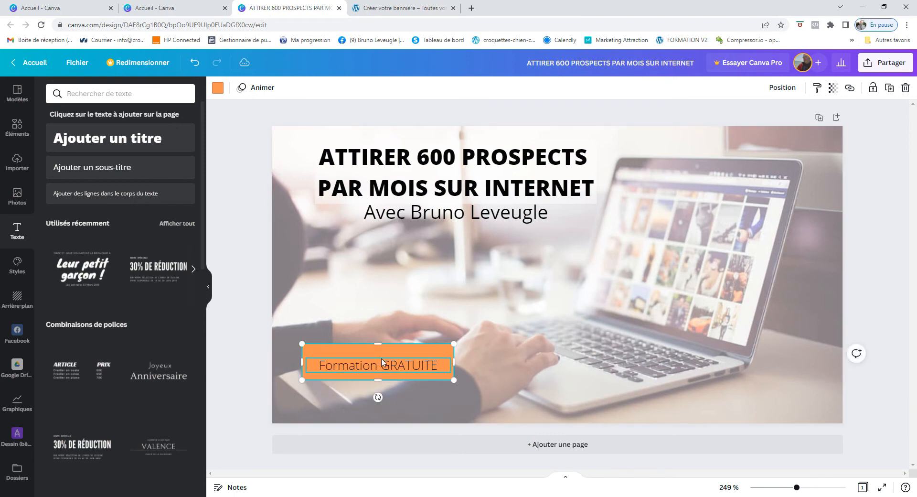
left_click_drag(376, 344, 376, 351)
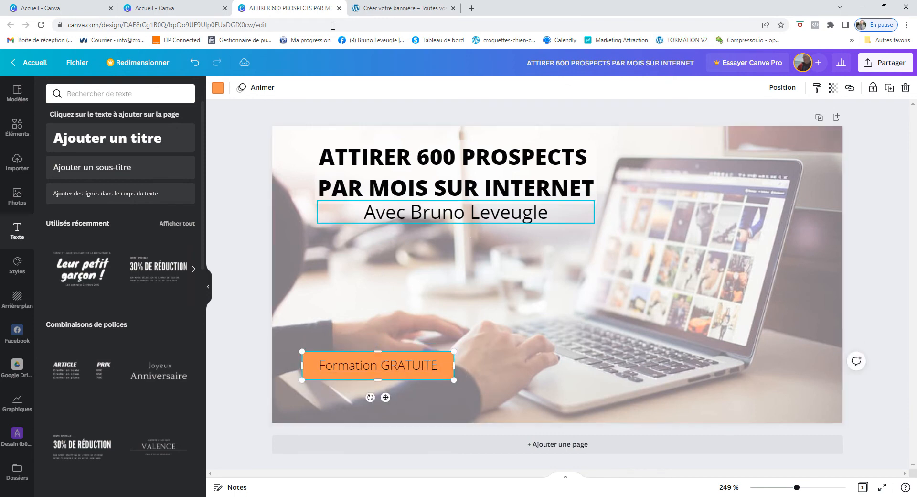
Set the 'Formation GRATUITE' label to font size 9
left_click(362, 371)
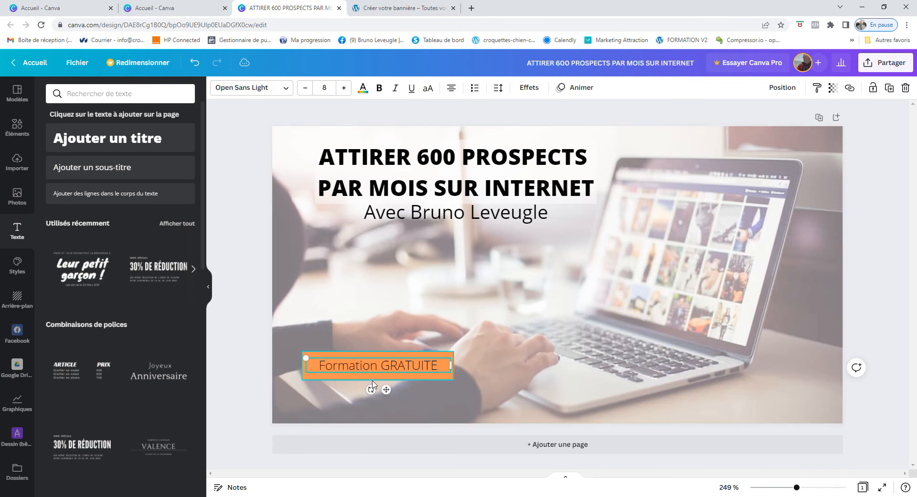
left_click(373, 377)
left_click(371, 365)
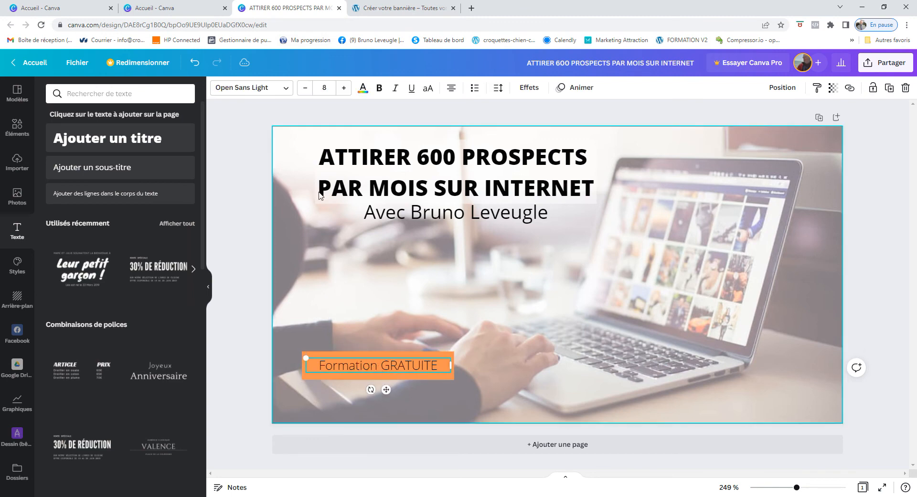
left_click(344, 88)
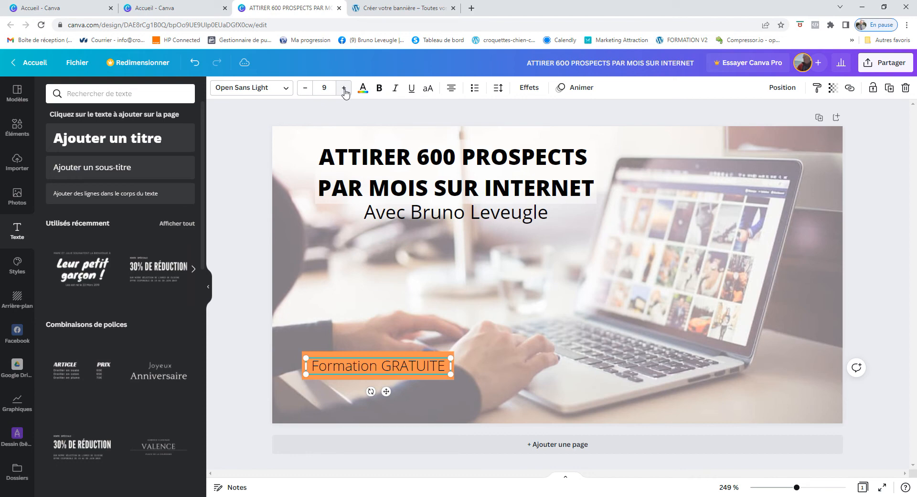
left_click(344, 88)
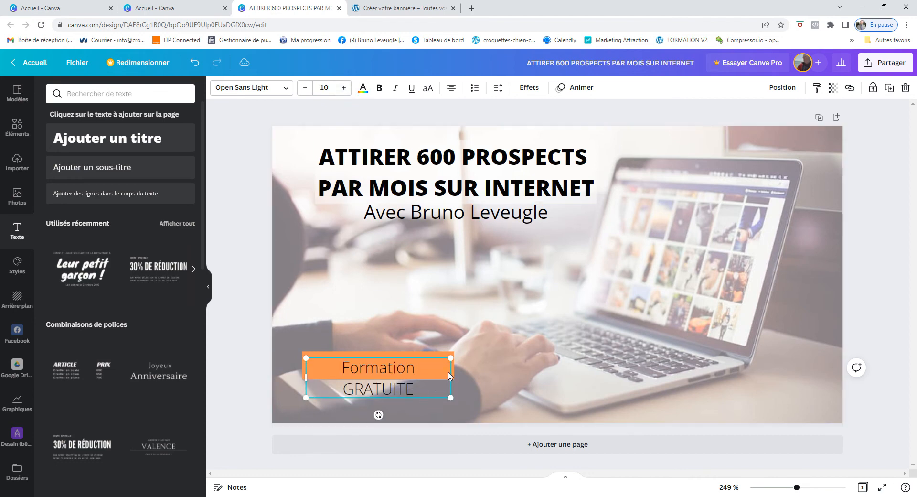
left_click(305, 87)
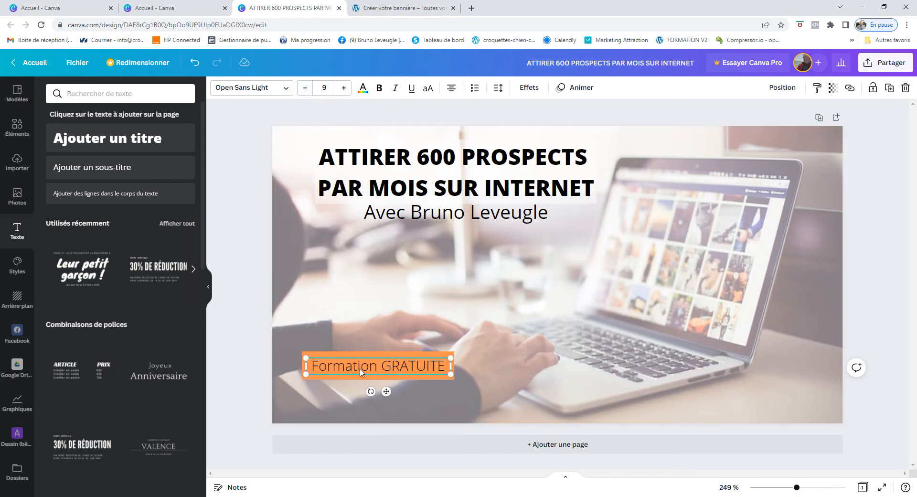
left_click(287, 91)
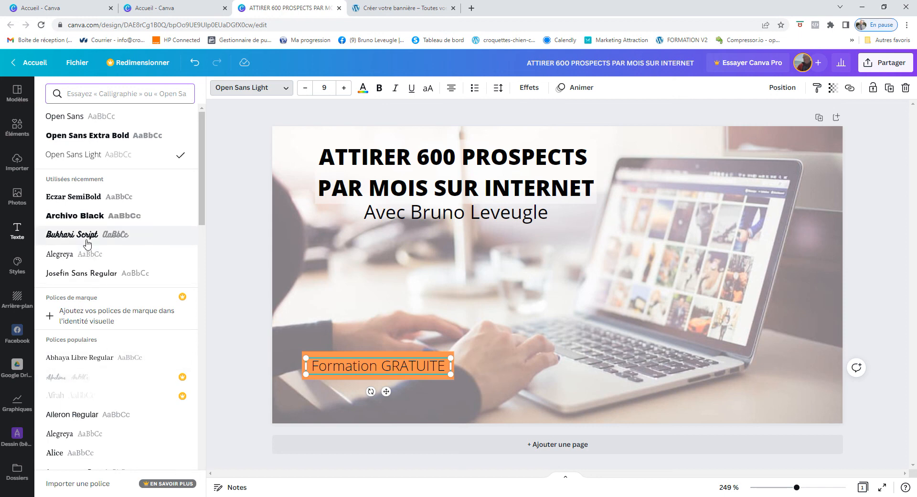
Apply Archivo Black to the label and widen its box to fit one line
left_click(84, 217)
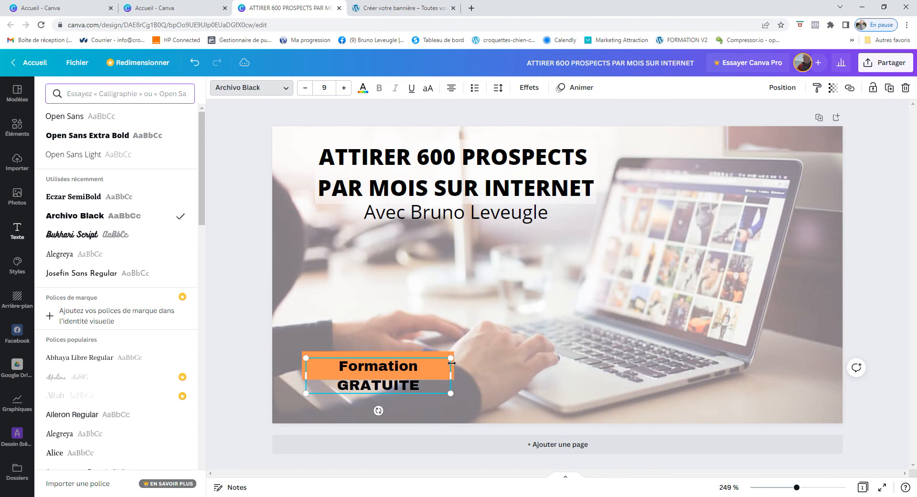
left_click_drag(455, 366, 468, 365)
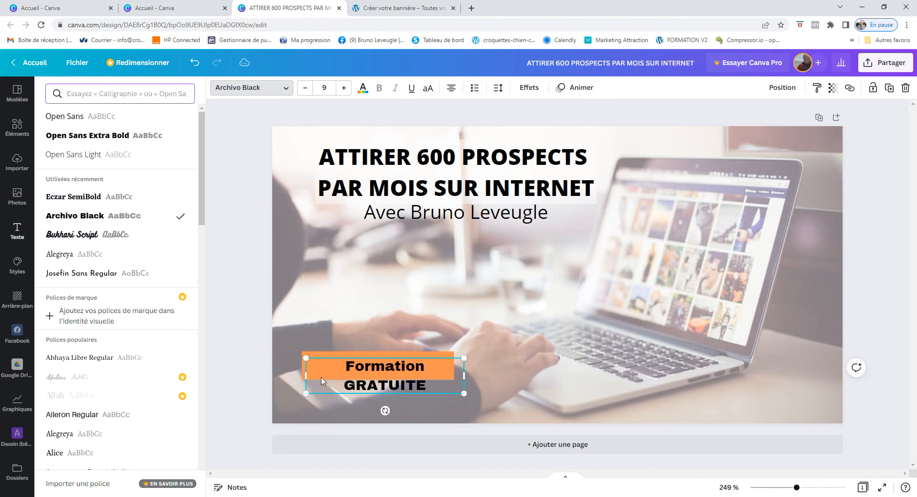
left_click_drag(303, 376, 289, 377)
Widen and shorten the orange rectangle, then centre the label back on it
left_click_drag(377, 368, 377, 389)
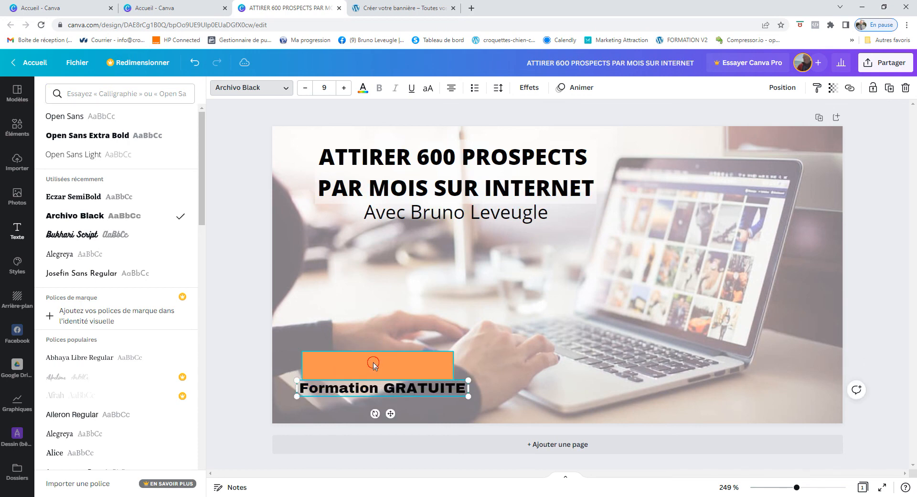
left_click(395, 364)
left_click_drag(454, 365, 468, 365)
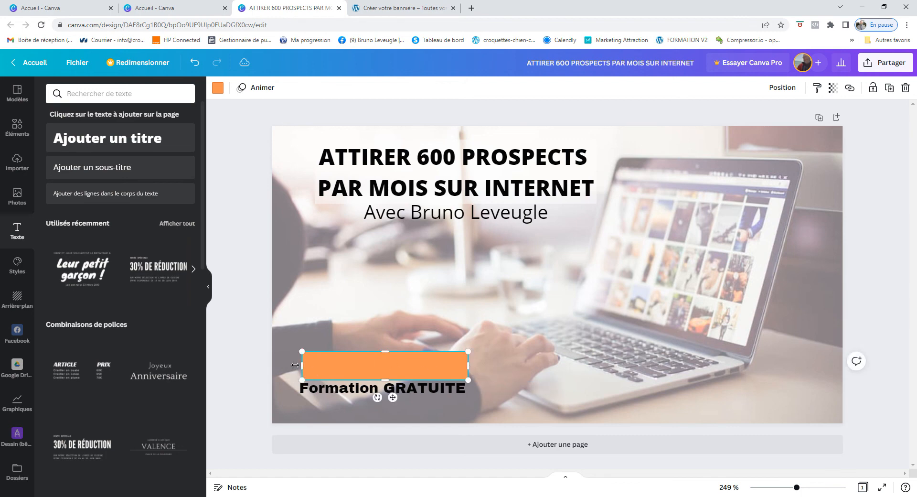
left_click_drag(300, 366, 297, 366)
mouse_move(350, 352)
left_mouse_down()
mouse_move(349, 377)
mouse_move(350, 344)
left_mouse_up()
left_click_drag(363, 395, 364, 368)
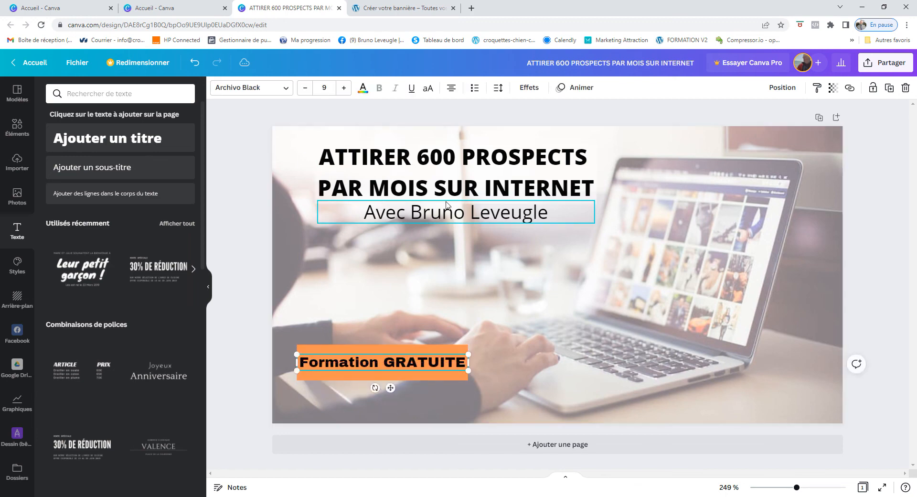
Move the subtitle slightly lower and reduce it to font size 10
left_click_drag(448, 214, 444, 228)
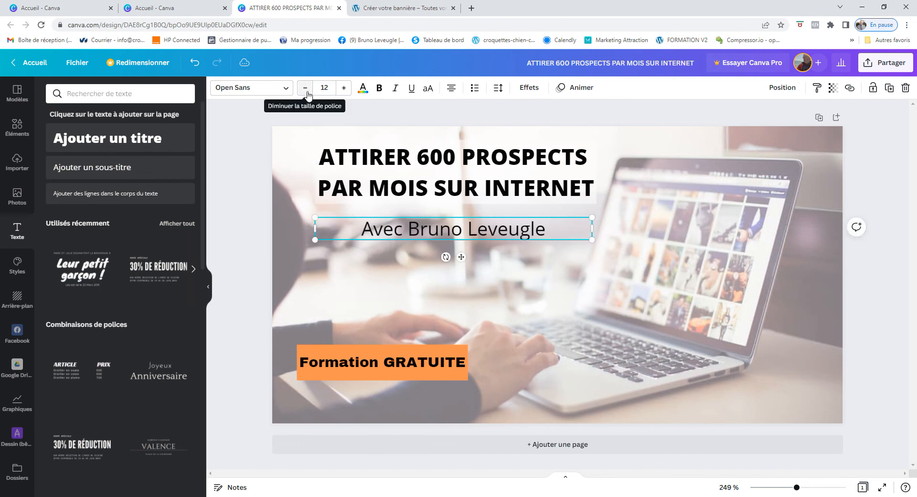
left_click(306, 93)
left_click(306, 93)
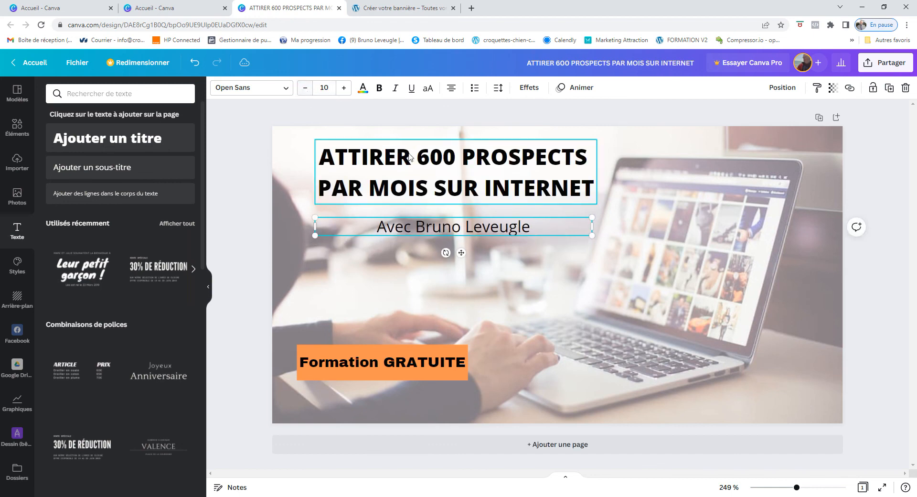
Centre the two-line title horizontally and raise it slightly above the subtitle
left_click_drag(422, 168, 420, 176)
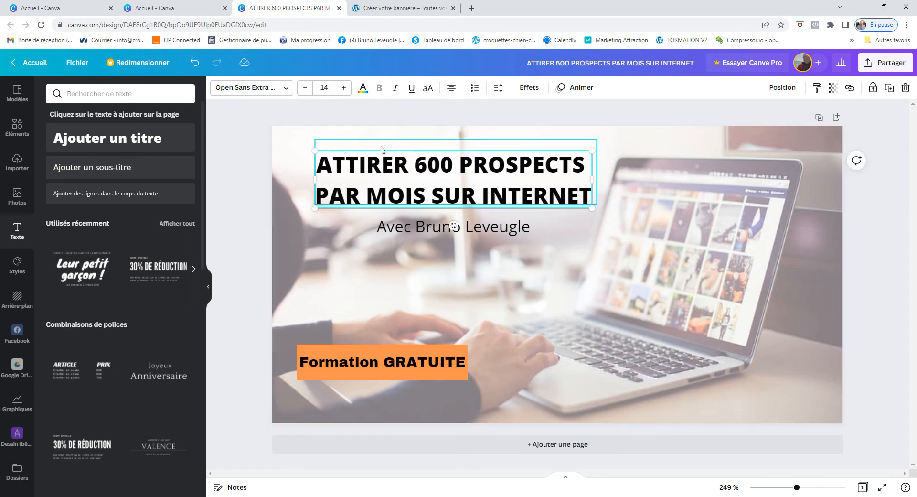
left_click_drag(381, 150, 377, 147)
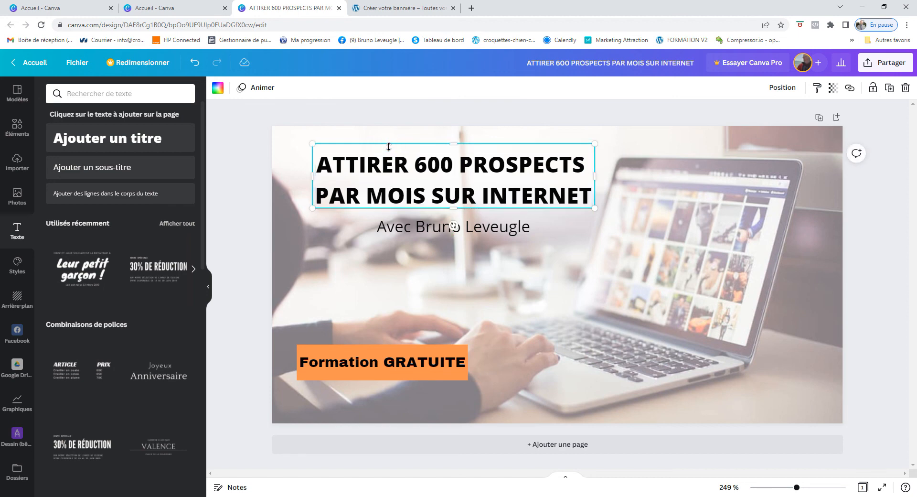
left_click_drag(388, 147, 388, 150)
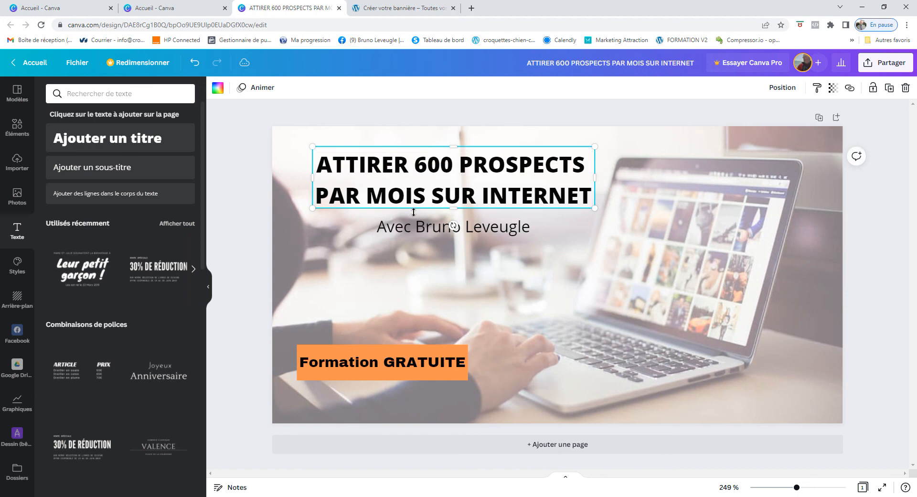
left_click(408, 188)
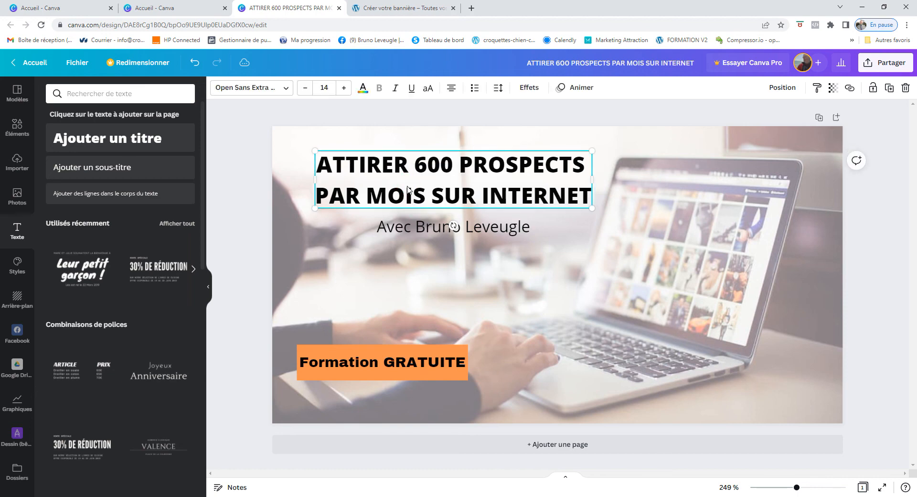
left_click_drag(408, 189, 407, 181)
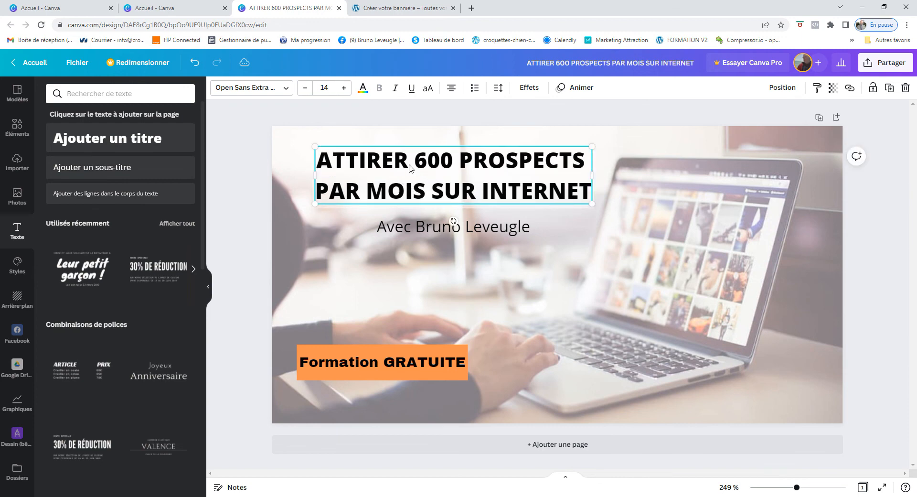